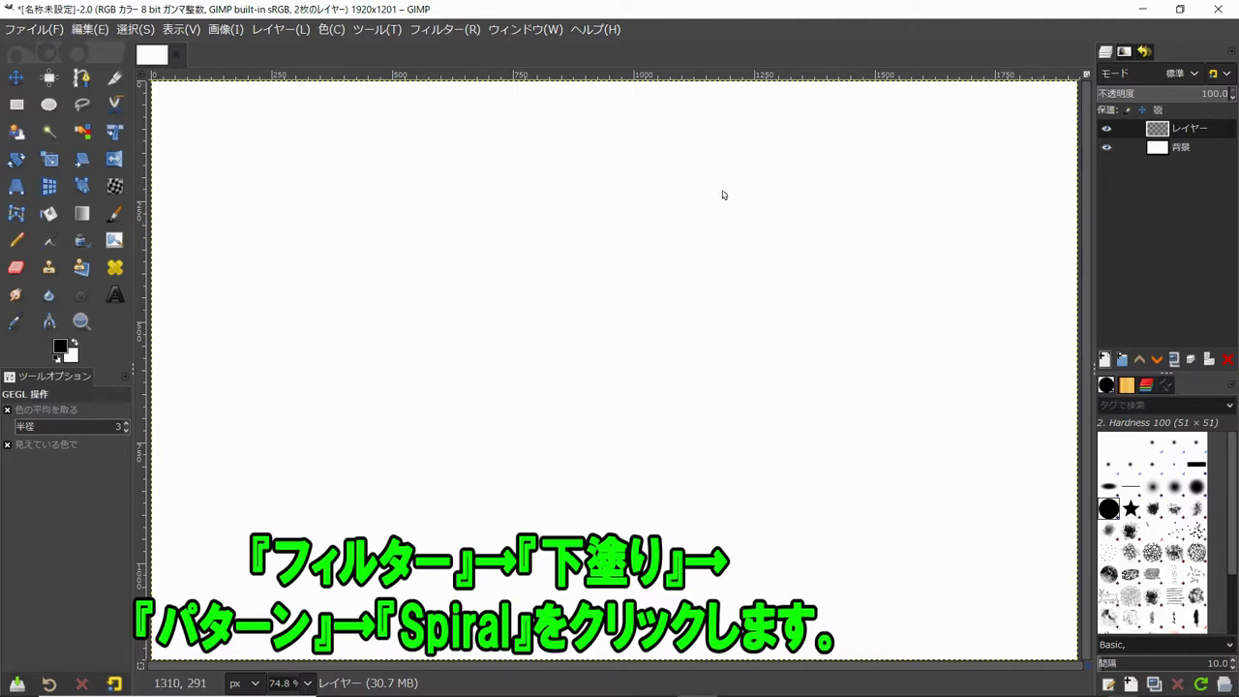
Open the Spiral pattern filter under Filters > Render > Pattern to preview a black-and-white spiral
click(442, 29)
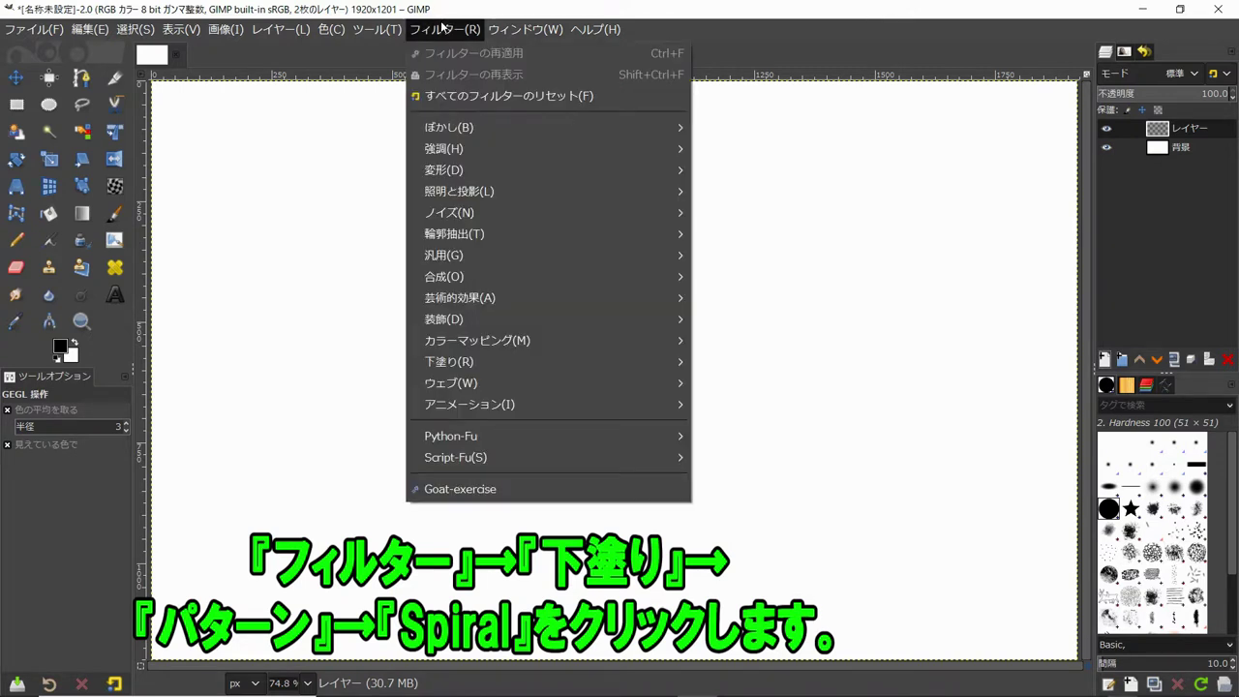
mouse_move(455, 361)
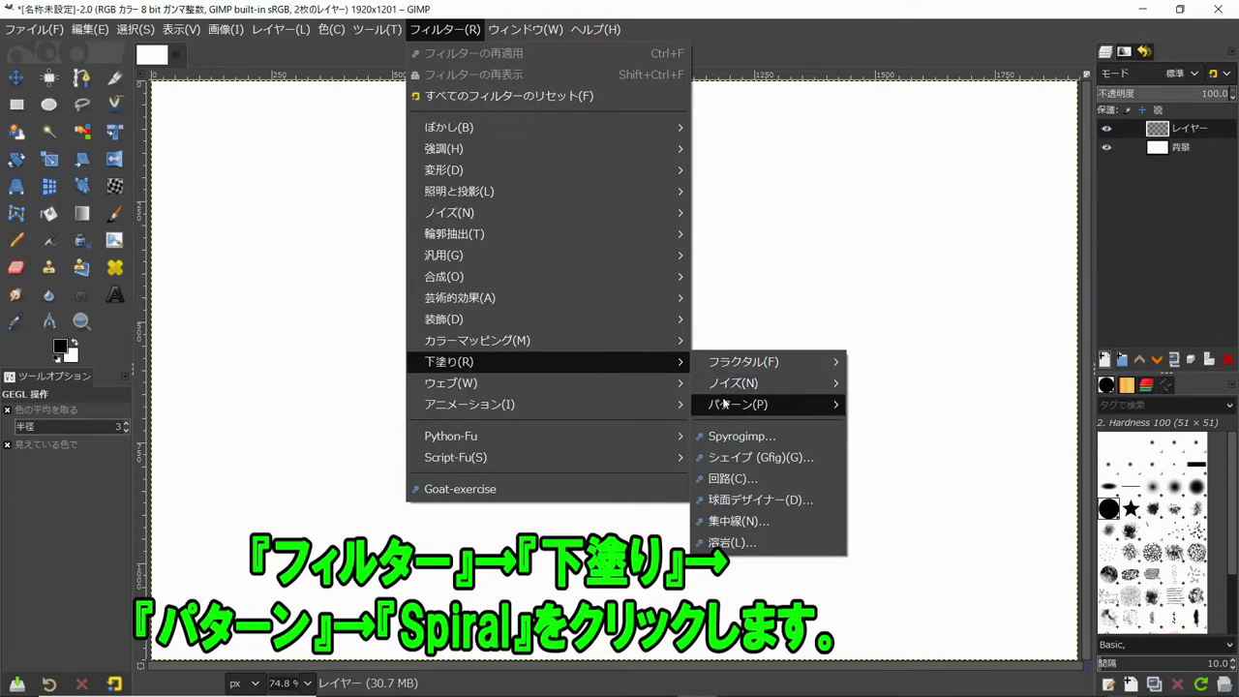
mouse_move(738, 404)
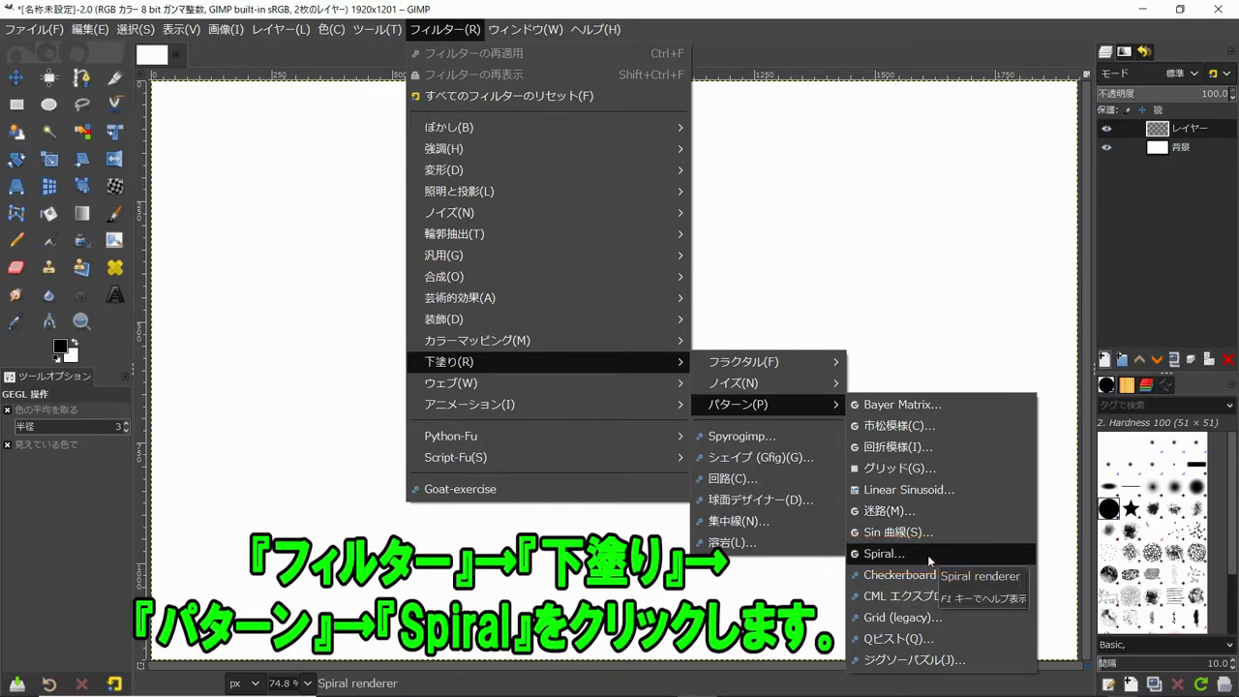
click(928, 555)
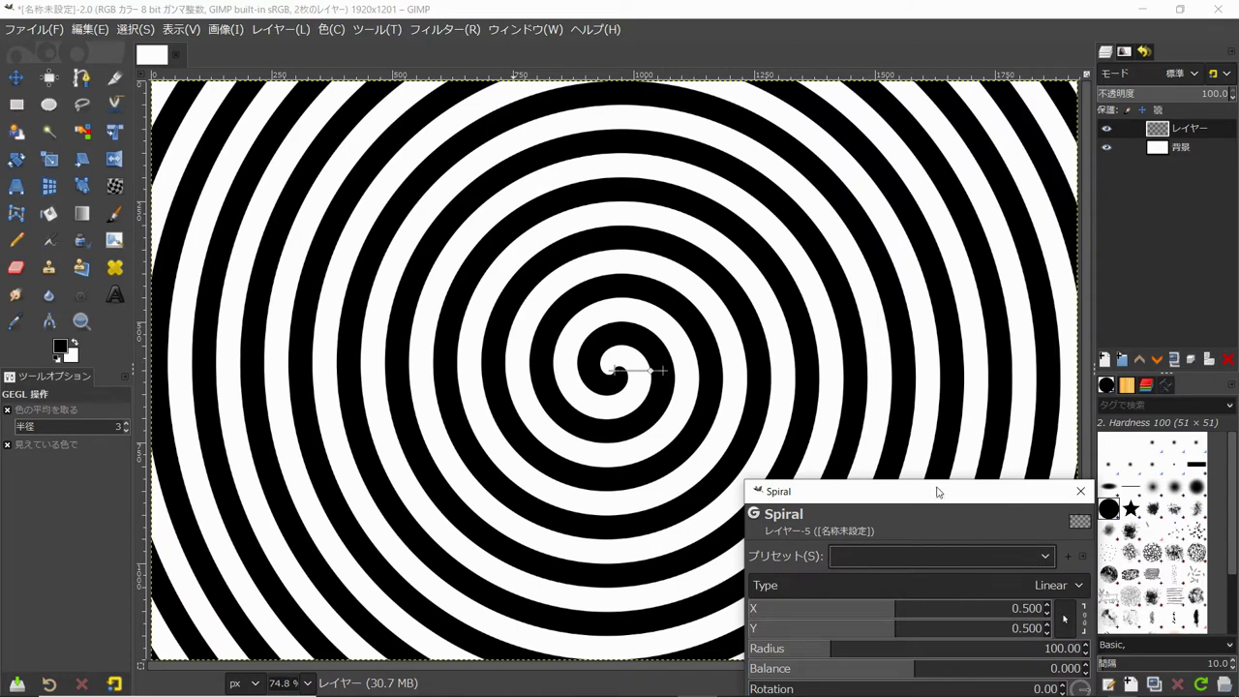
Move the Spiral dialog off the spiral centre, try the Logarithmic type, then return to Linear
drag(943, 493, 976, 67)
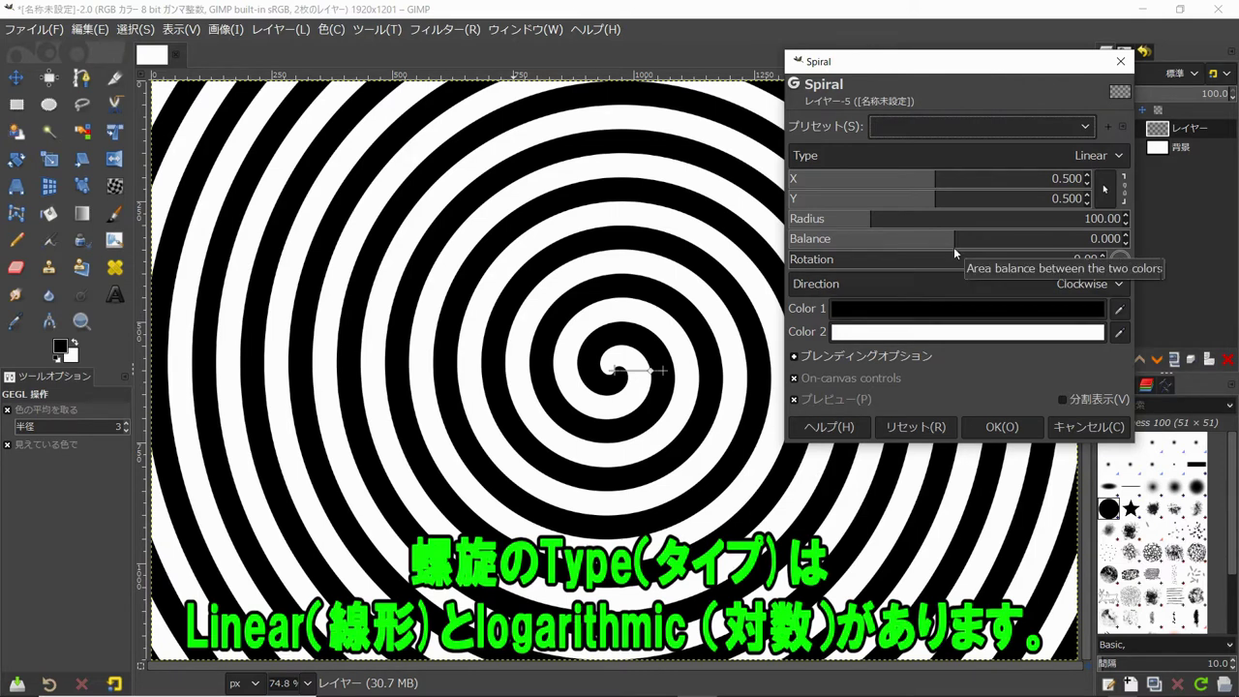
click(1117, 158)
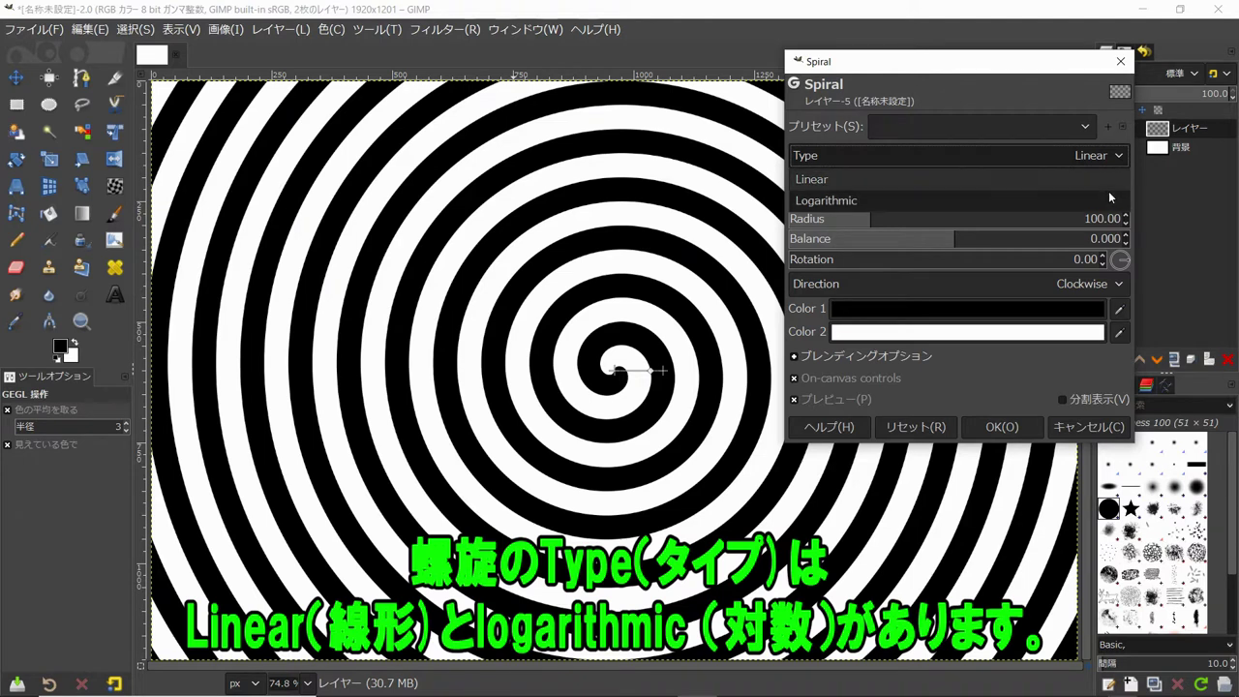
click(1109, 190)
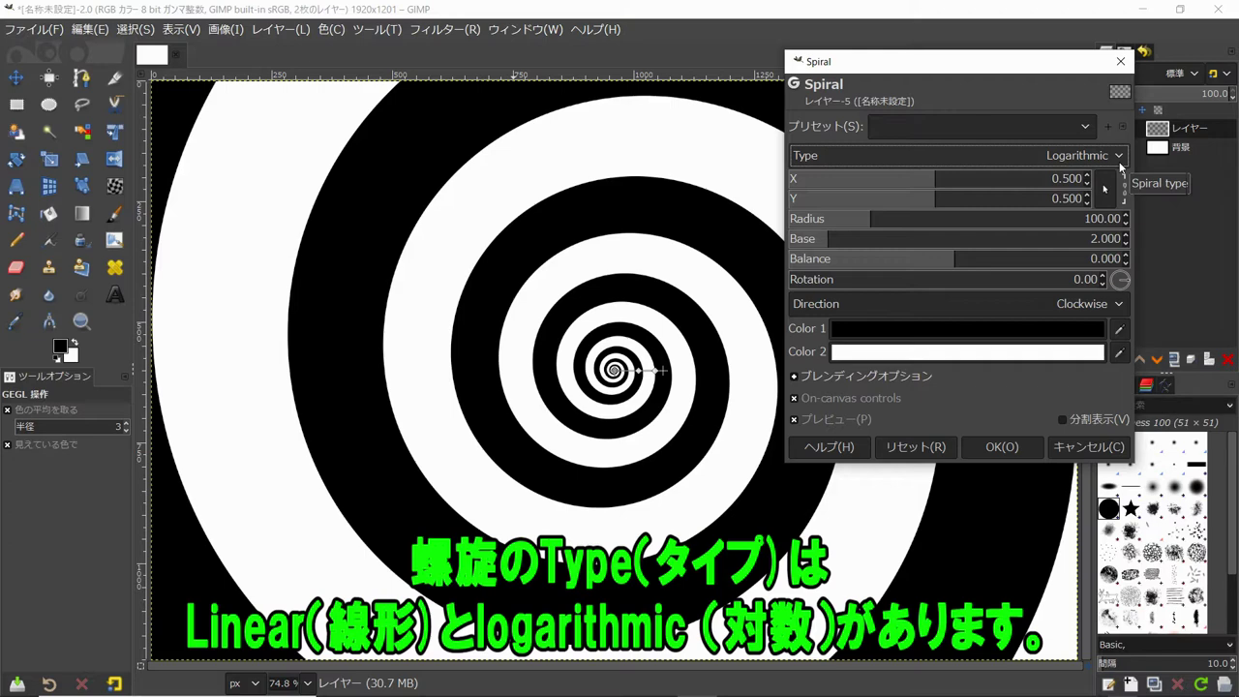
scroll(1121, 168, up, 1)
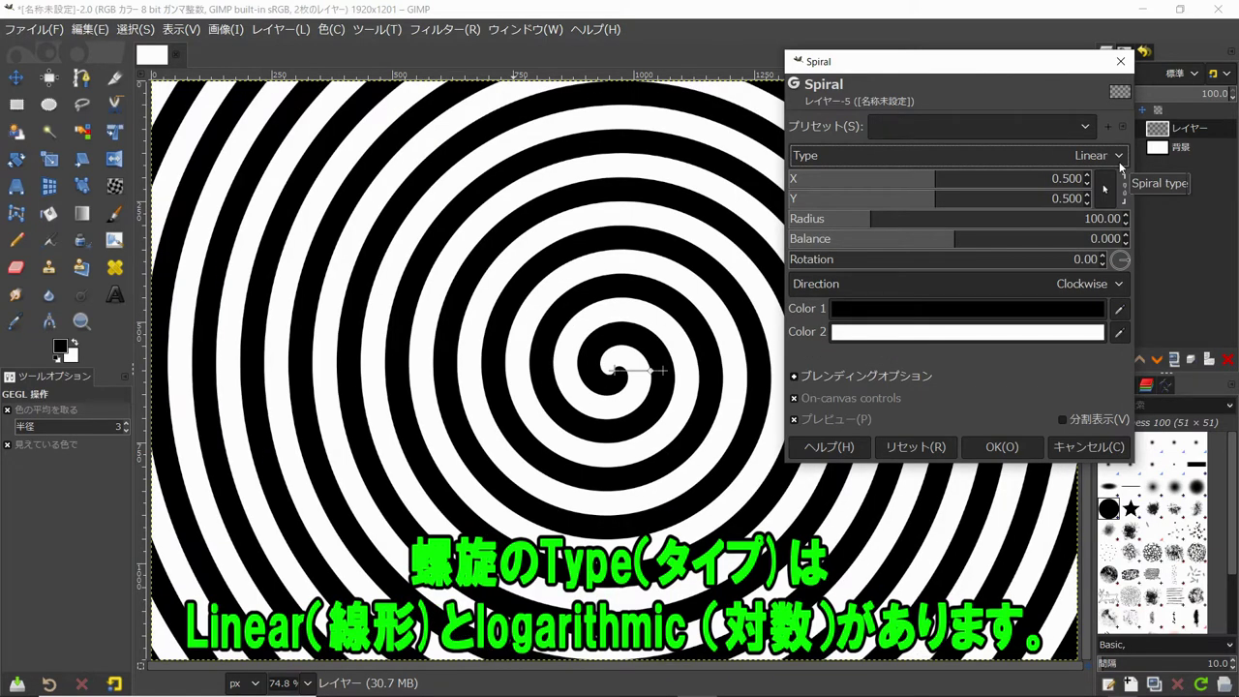
Recentre the spiral at X 0.500, Y 0.500 and reduce its radius to 17.24
mouse_move(944, 179)
mouse_down()
mouse_move(1023, 181)
mouse_move(890, 180)
mouse_move(918, 198)
mouse_move(1027, 200)
mouse_move(907, 199)
mouse_up()
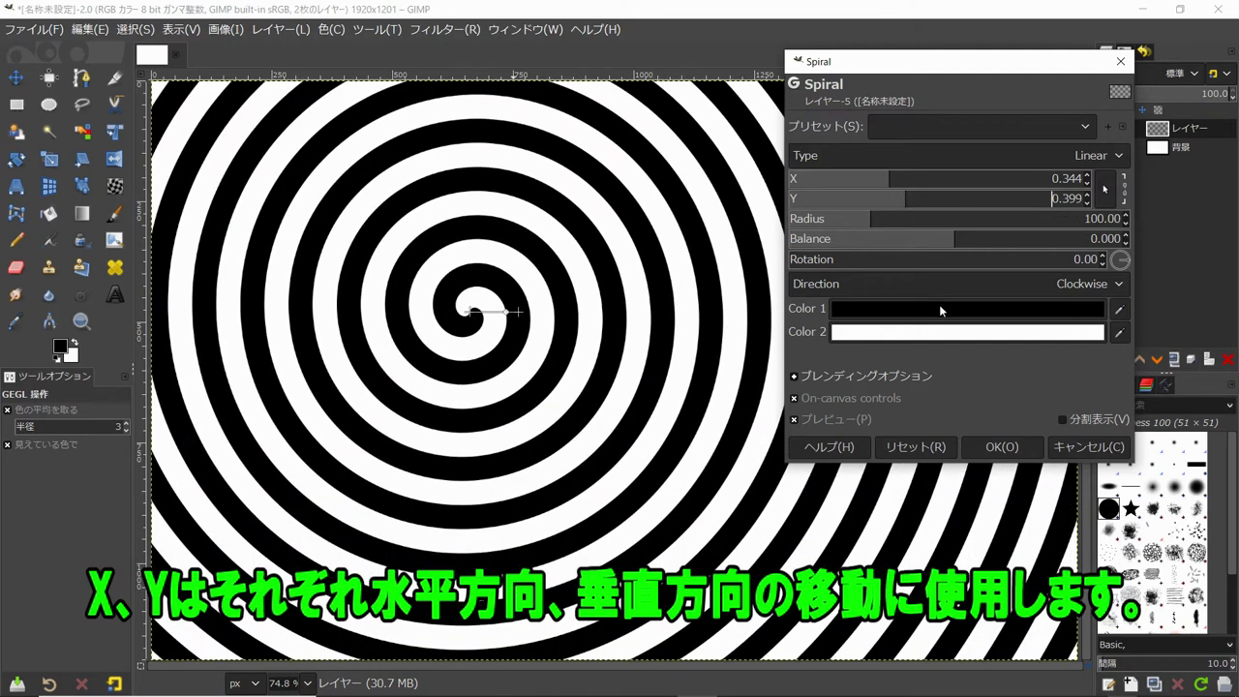
click(915, 449)
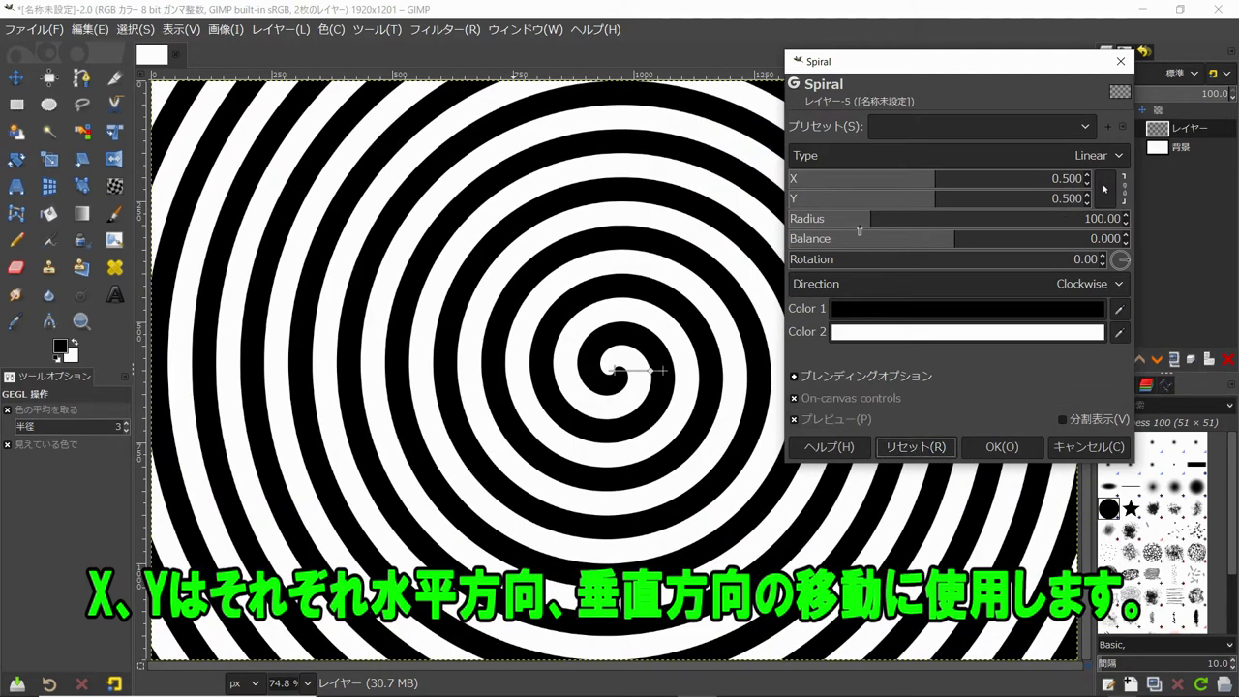
mouse_move(858, 219)
mouse_down()
mouse_move(1105, 239)
mouse_move(792, 220)
mouse_up()
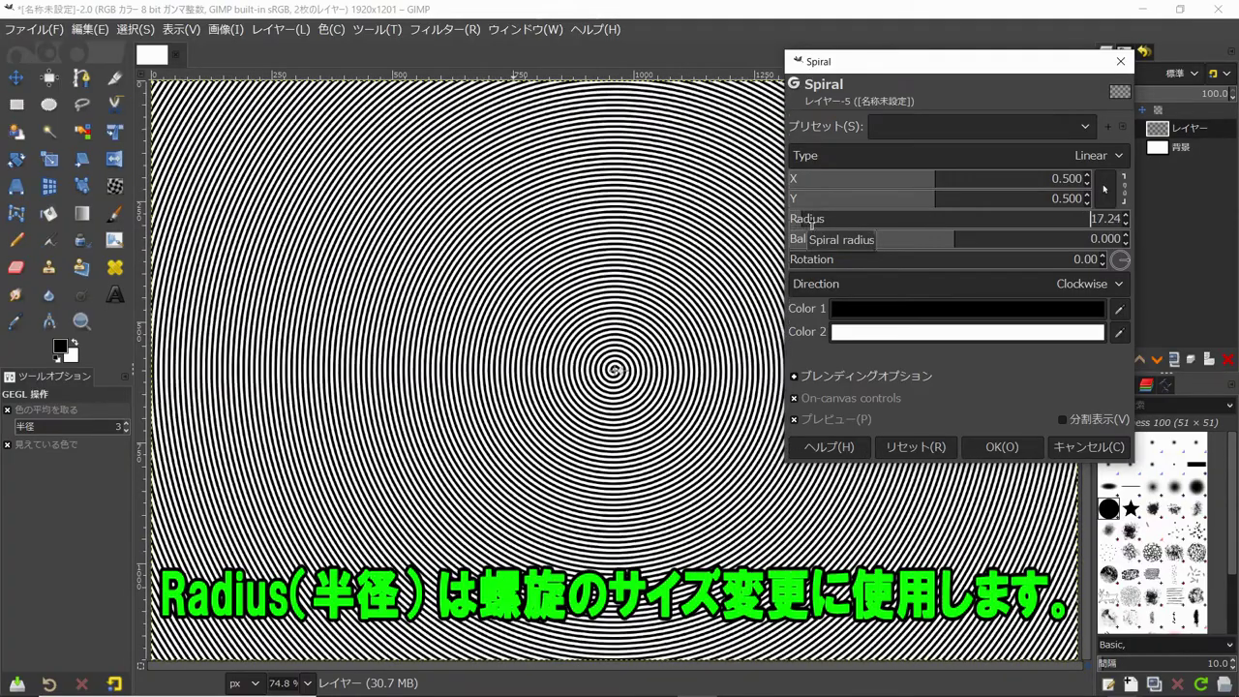
Enlarge the radius, test wider black then wider white bands, then reset to radius 100, balance 0
drag(792, 221, 927, 225)
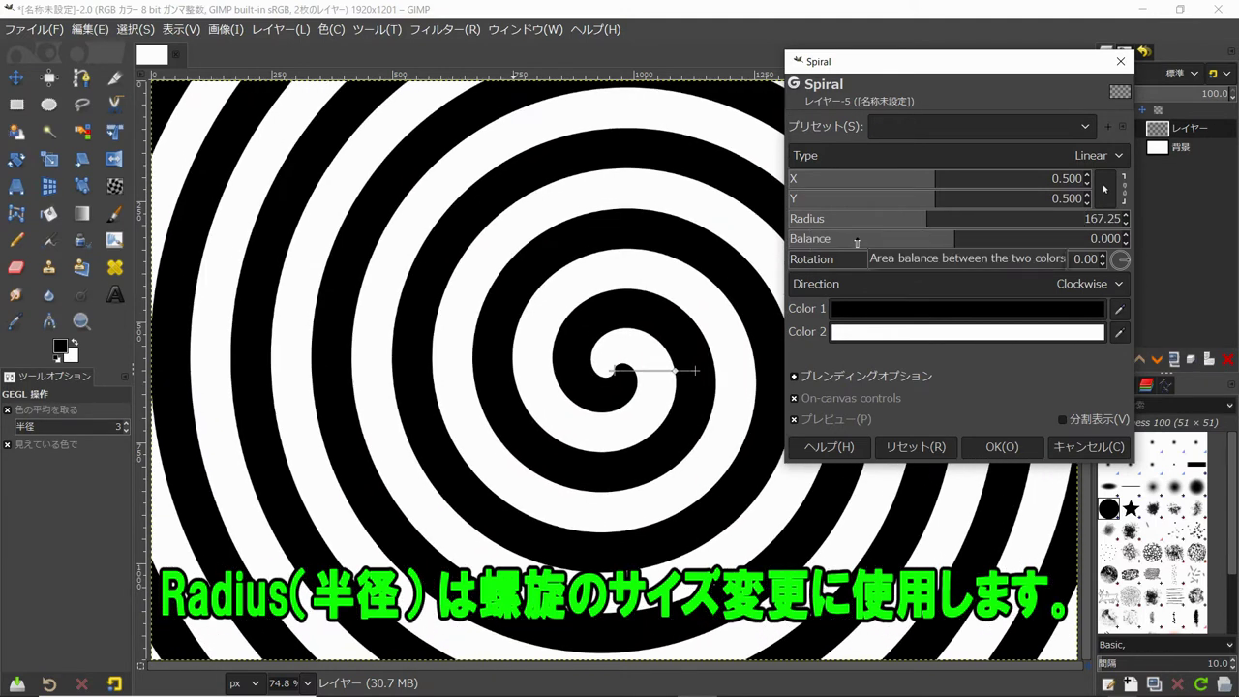
click(944, 239)
drag(944, 239, 1059, 258)
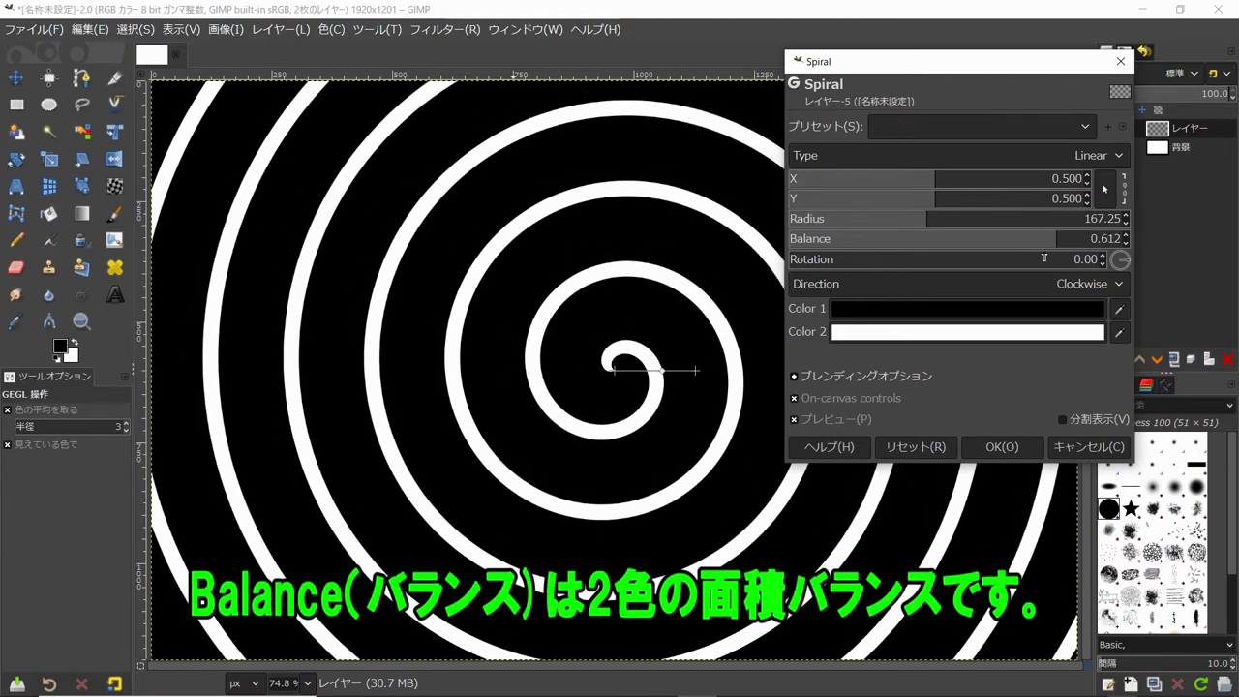
mouse_move(1059, 258)
mouse_down()
mouse_move(859, 255)
mouse_move(964, 258)
mouse_up()
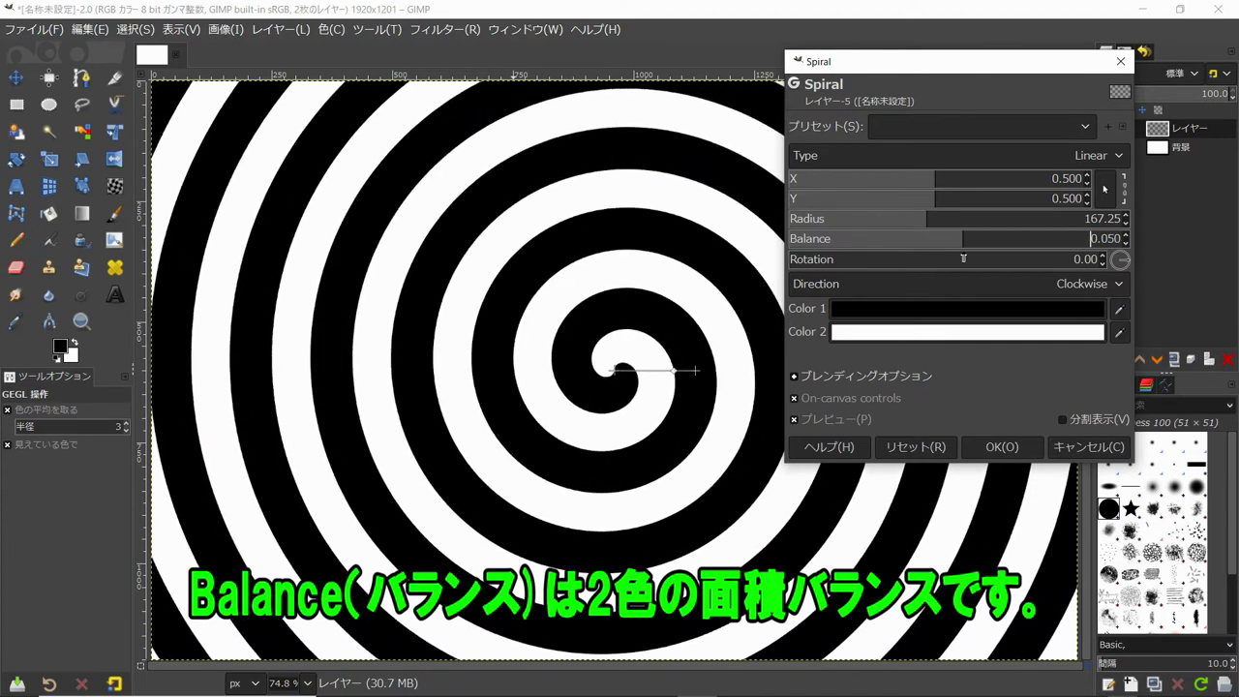
click(915, 448)
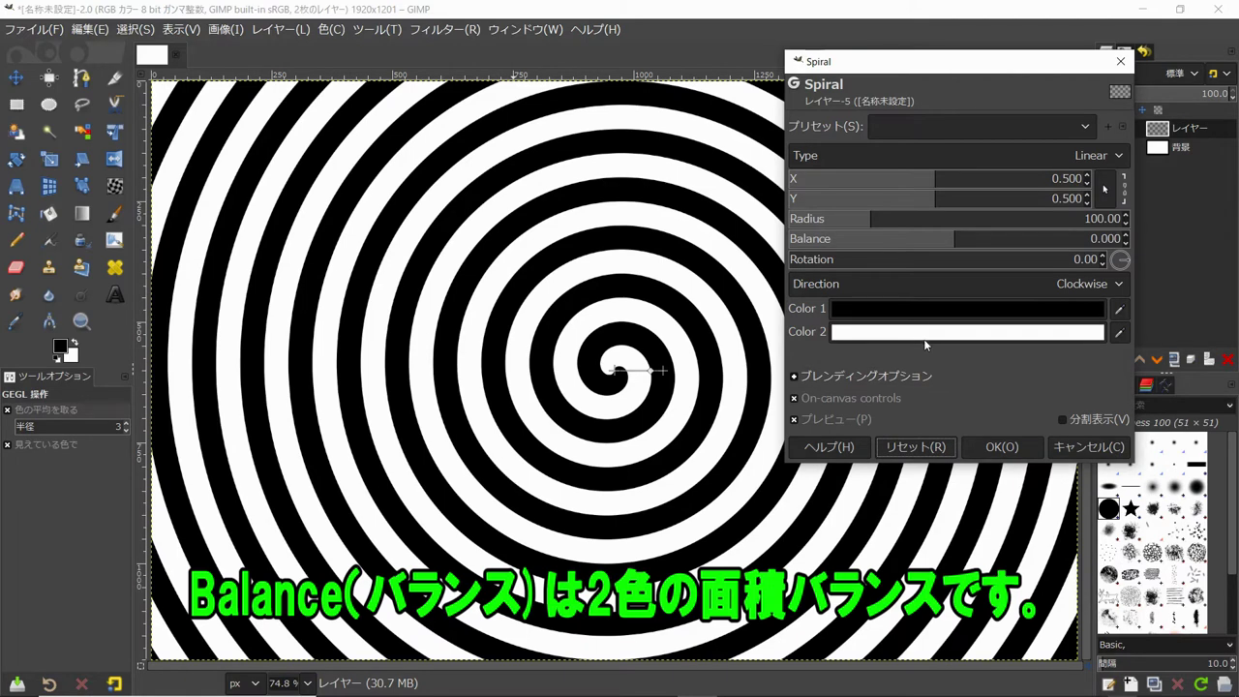
drag(794, 260, 1121, 263)
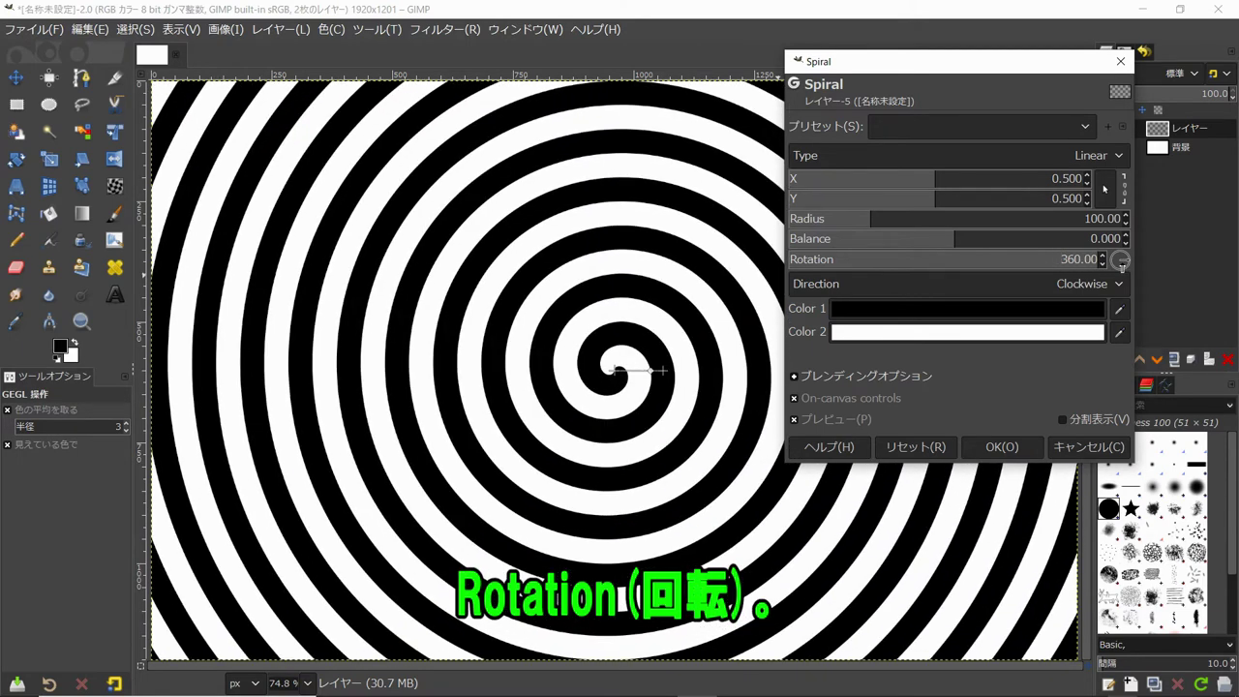
mouse_move(1102, 267)
mouse_down()
mouse_move(731, 262)
mouse_move(1161, 286)
mouse_move(761, 280)
mouse_up()
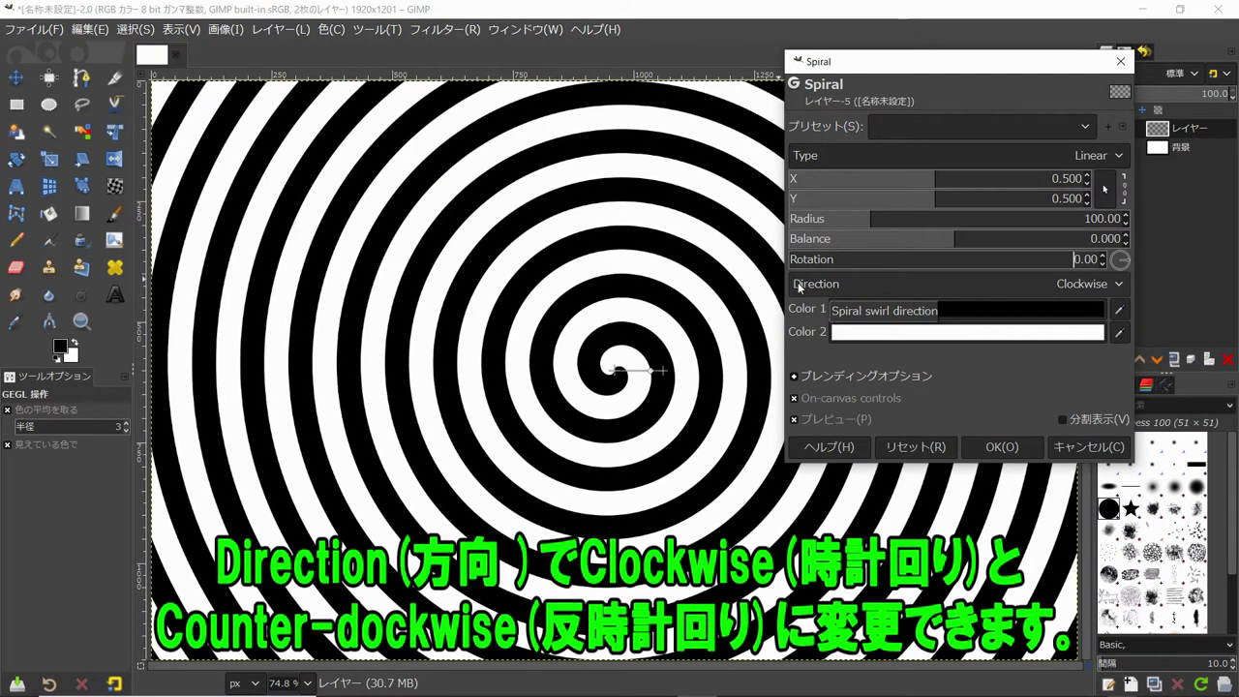
click(1114, 285)
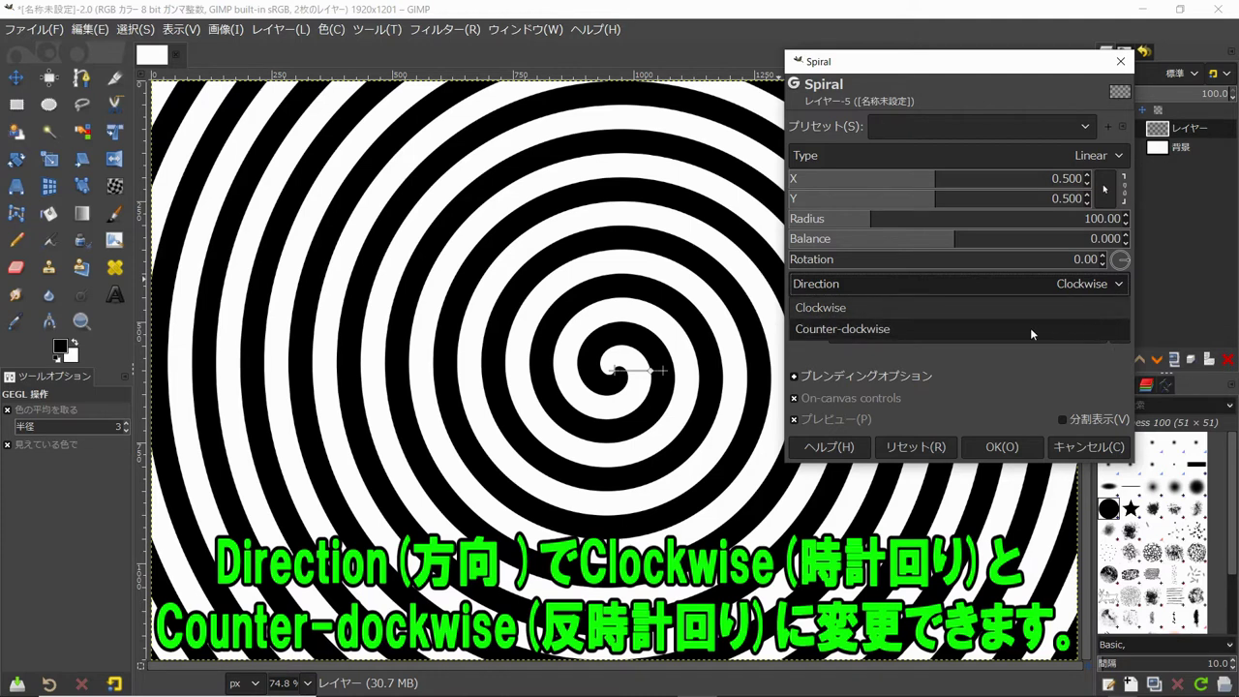
click(892, 329)
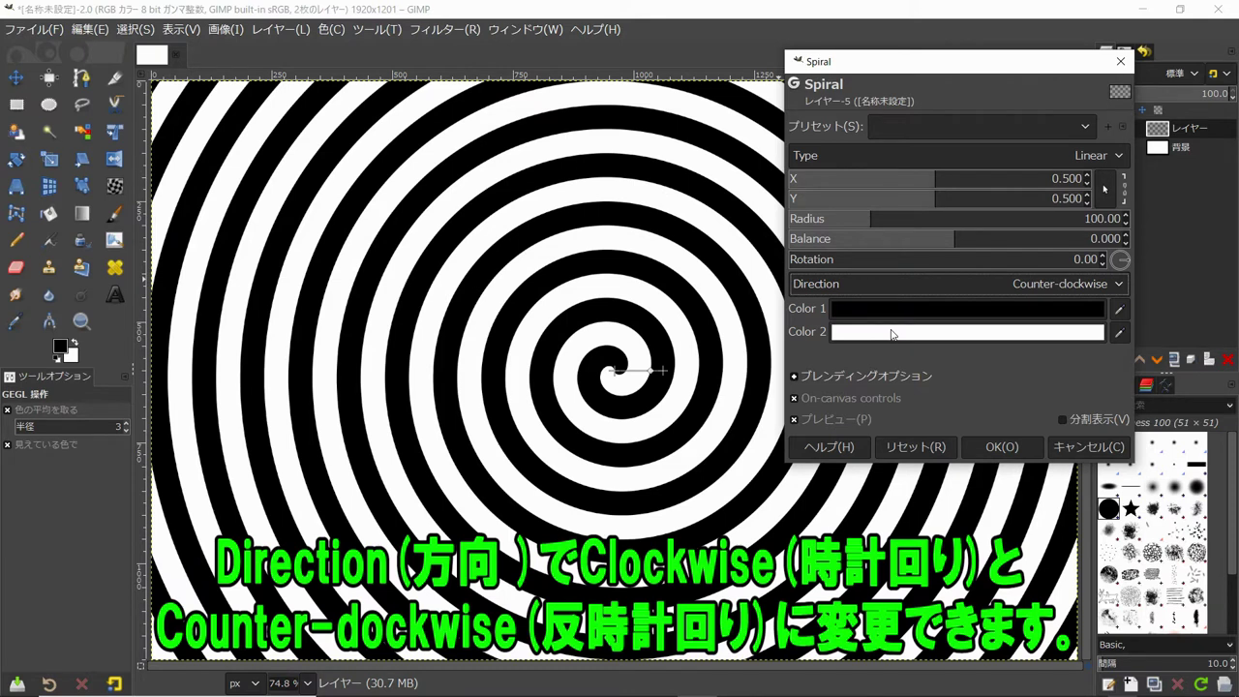
click(1116, 285)
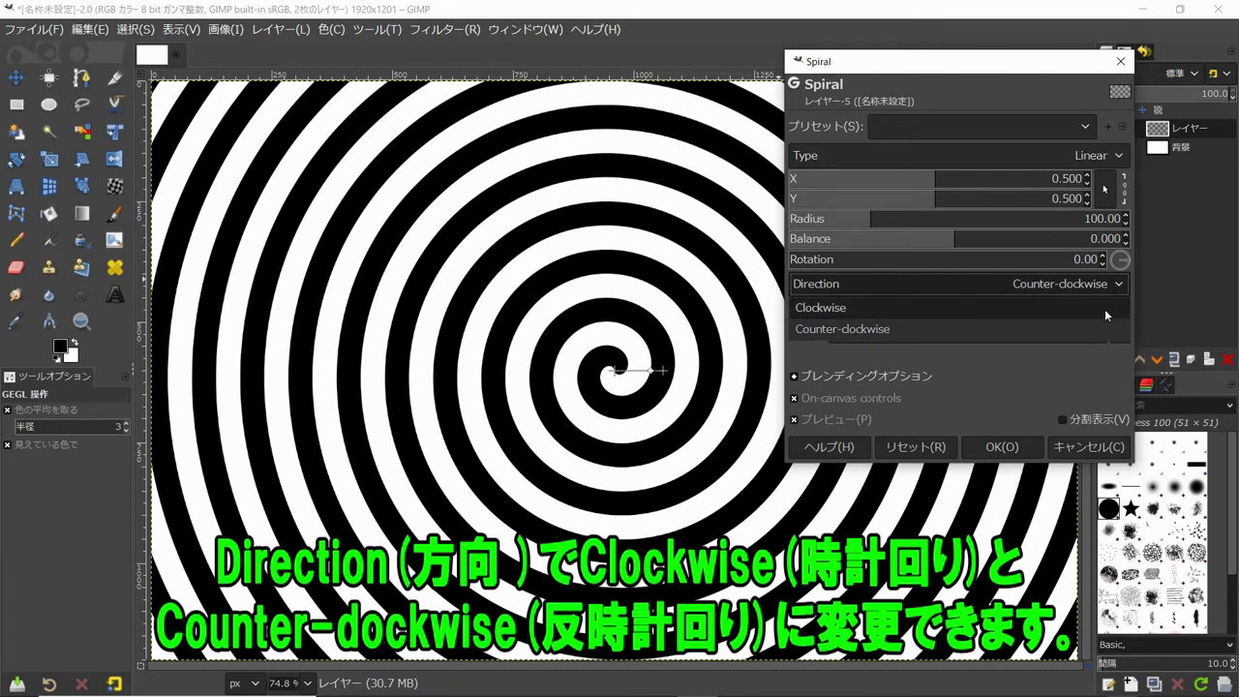
click(1105, 309)
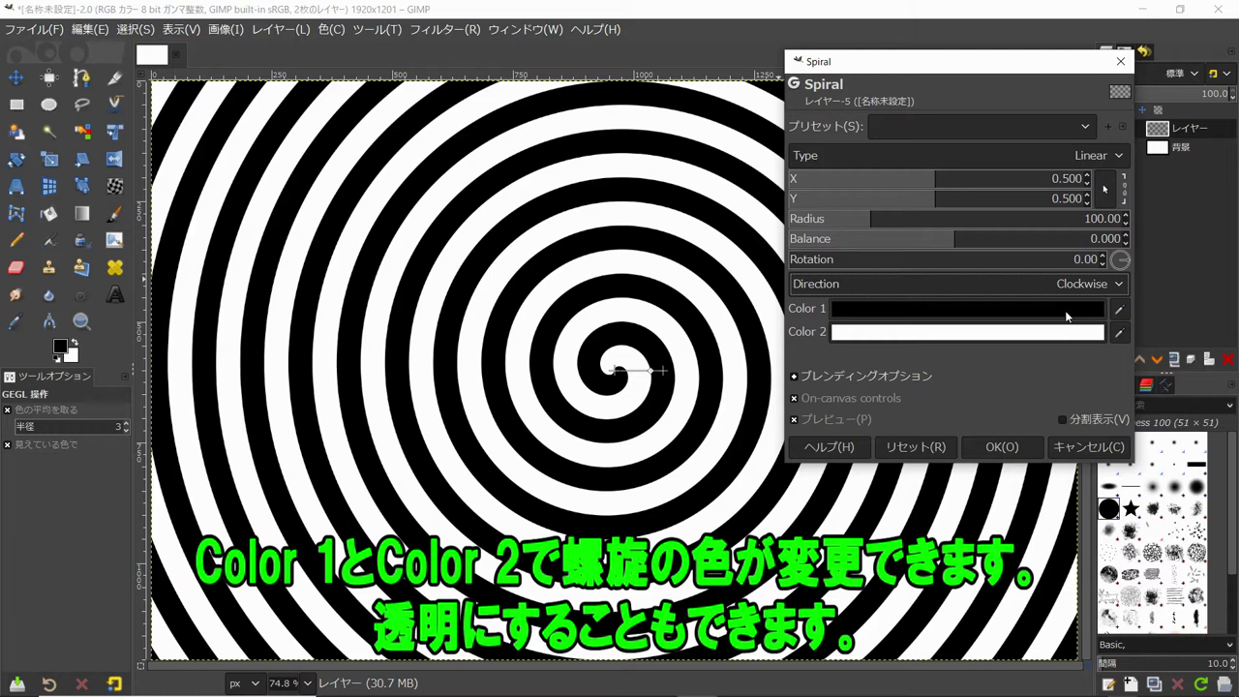
Set the spiral's first colour to pure red (ff0000)
click(1120, 309)
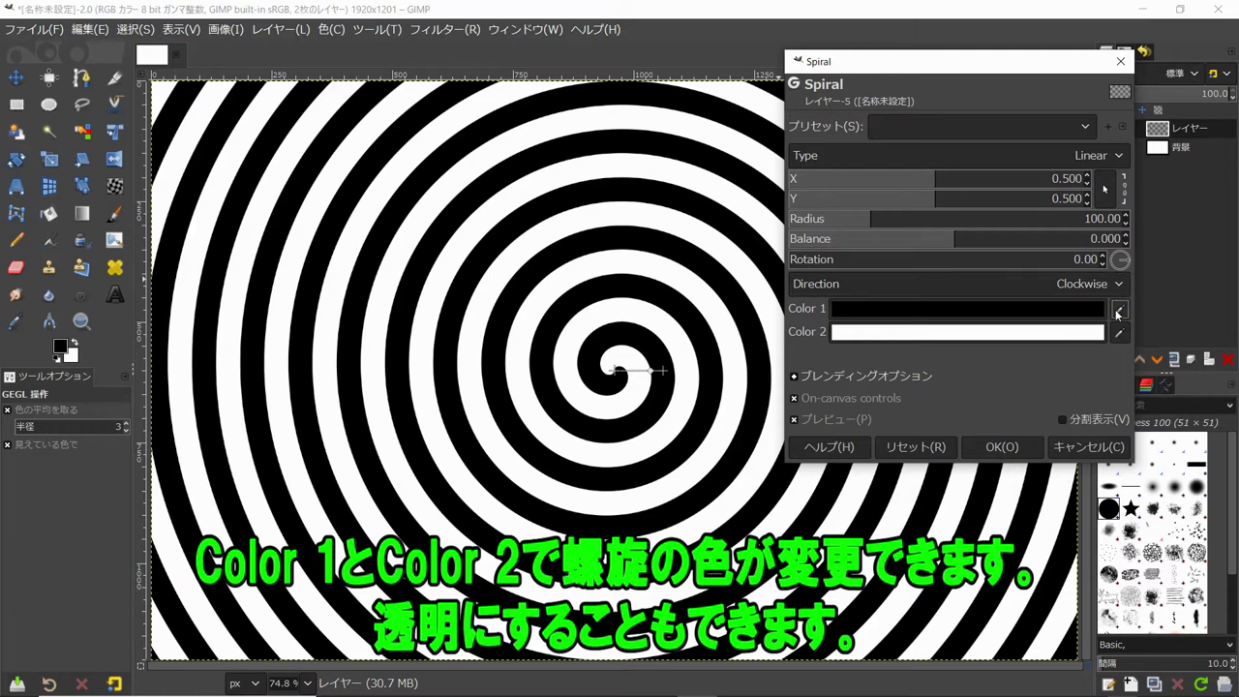
click(720, 321)
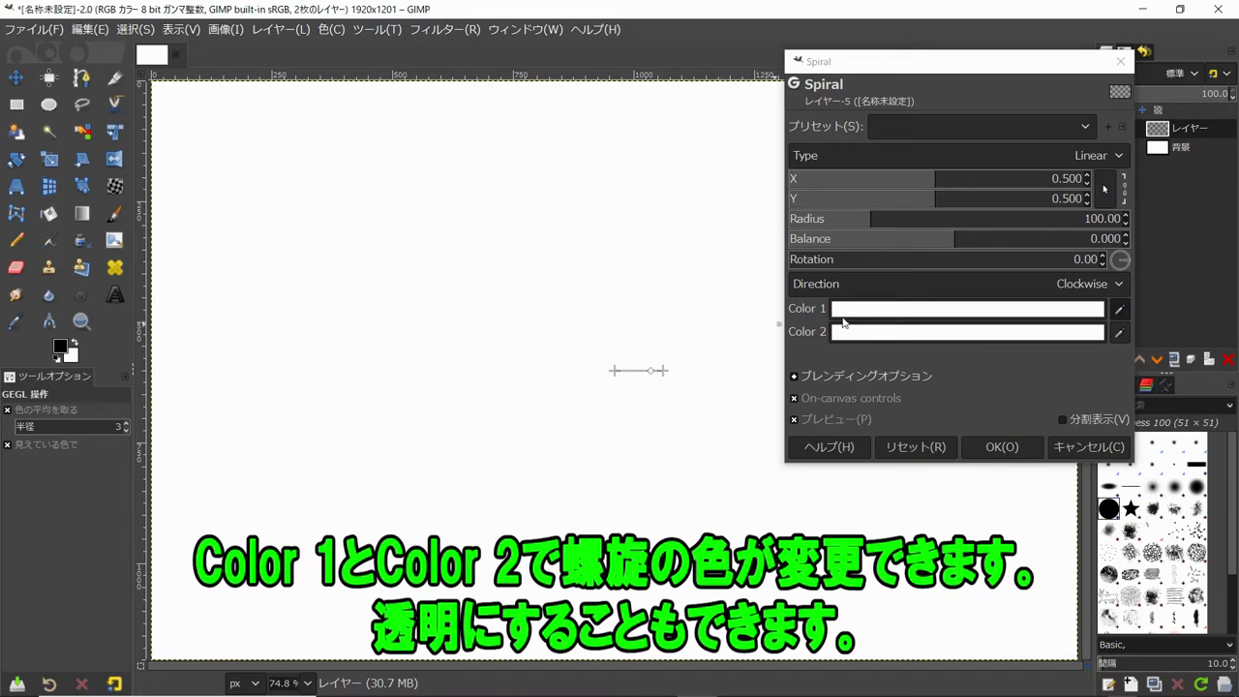
click(930, 308)
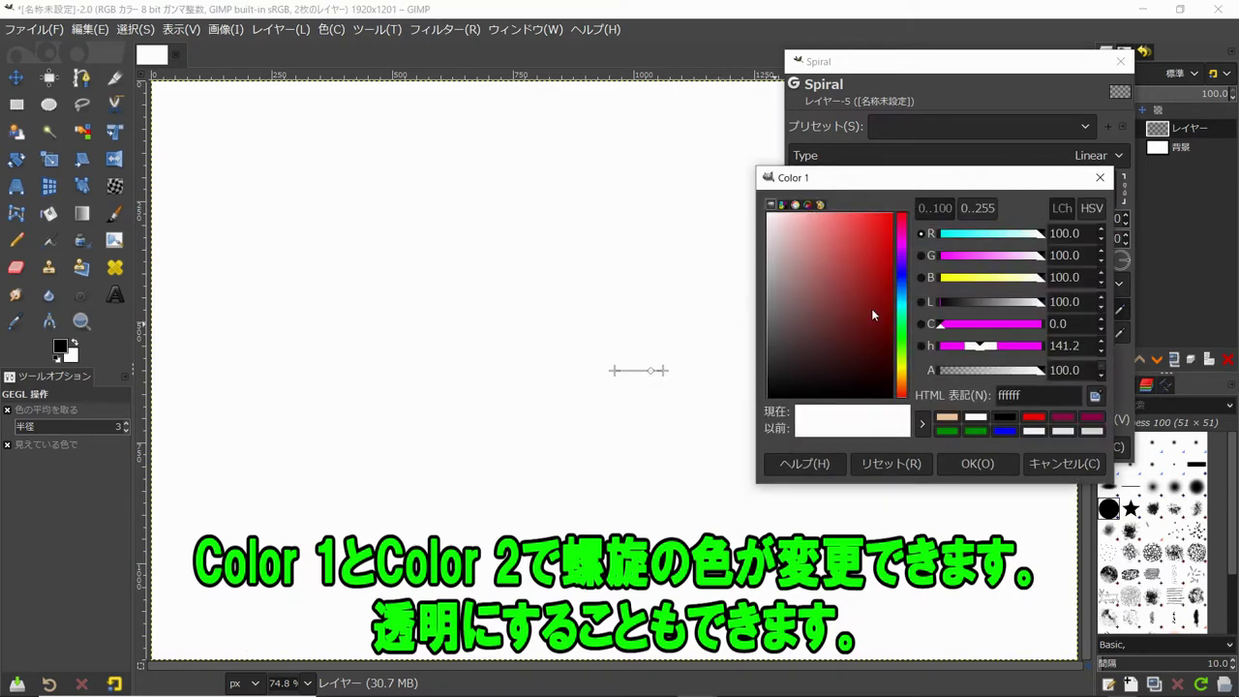
click(886, 274)
drag(903, 235, 922, 189)
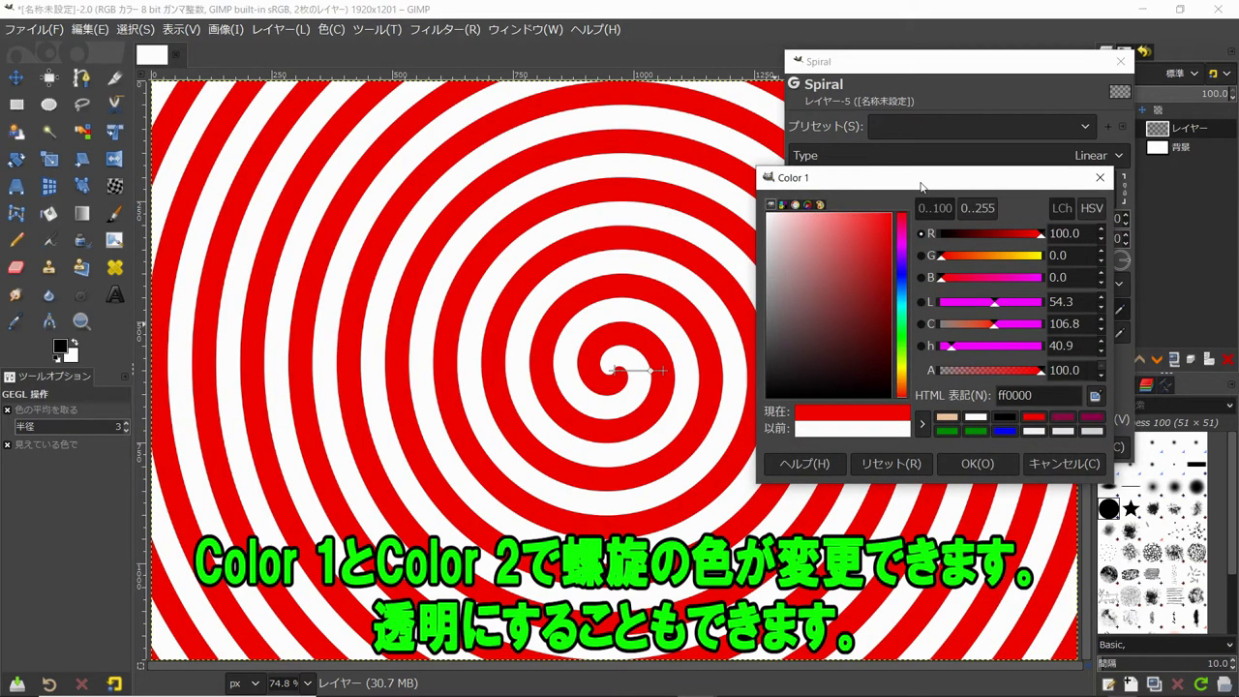
click(1000, 462)
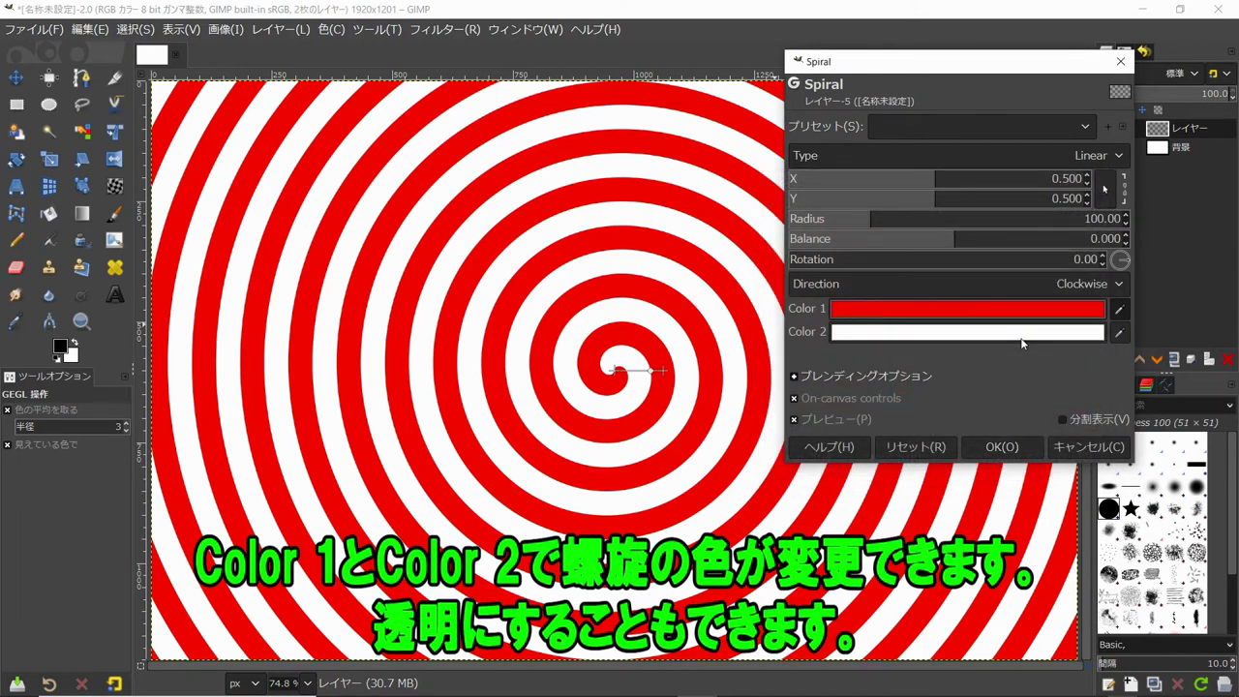
Make the second colour fully transparent and toggle the background layer to check the gaps
click(1022, 342)
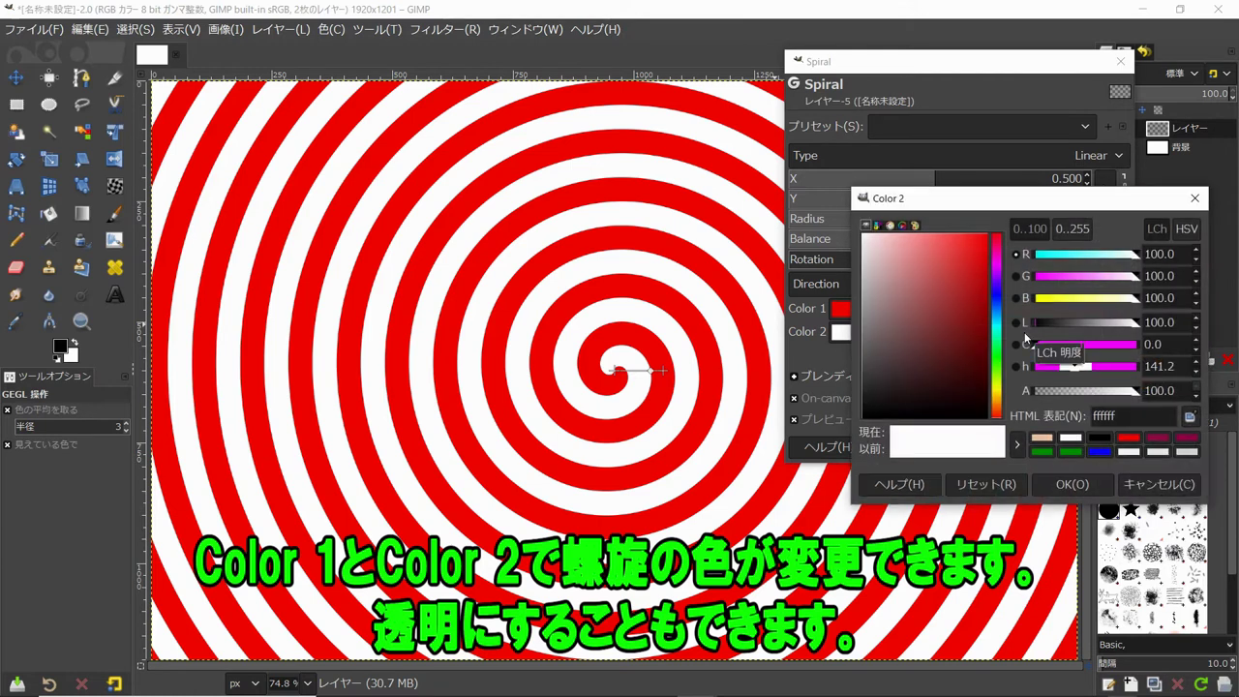
drag(1127, 393, 1026, 399)
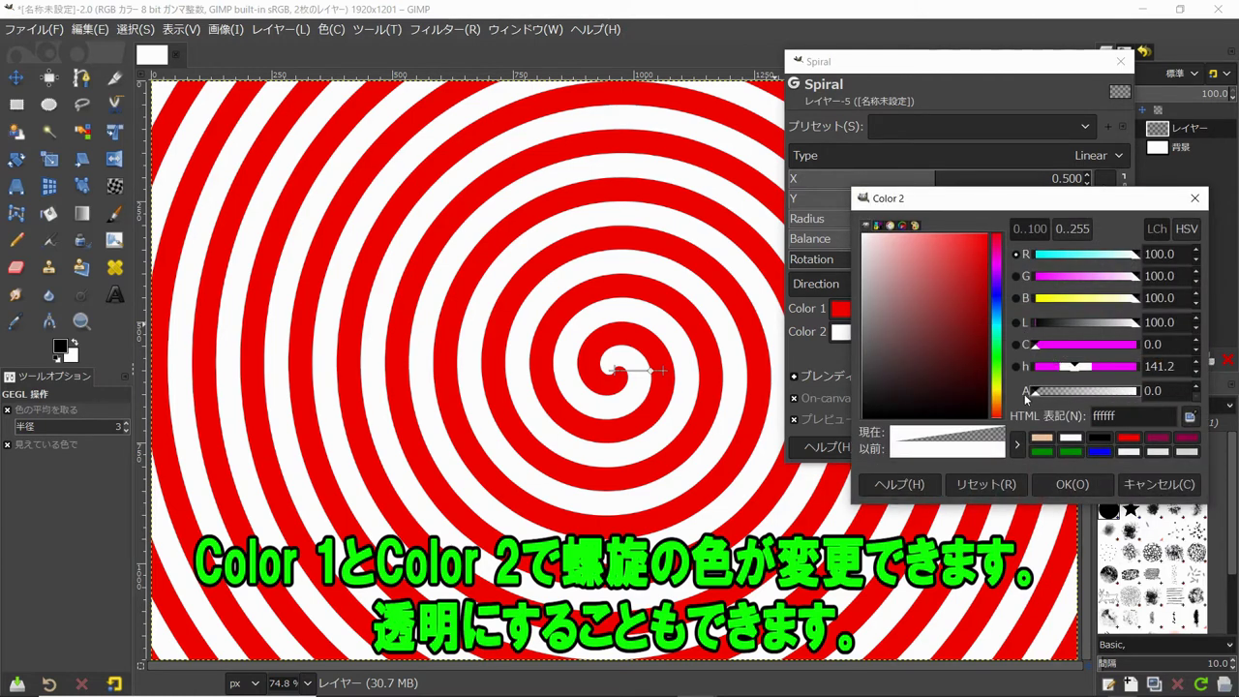
click(1071, 484)
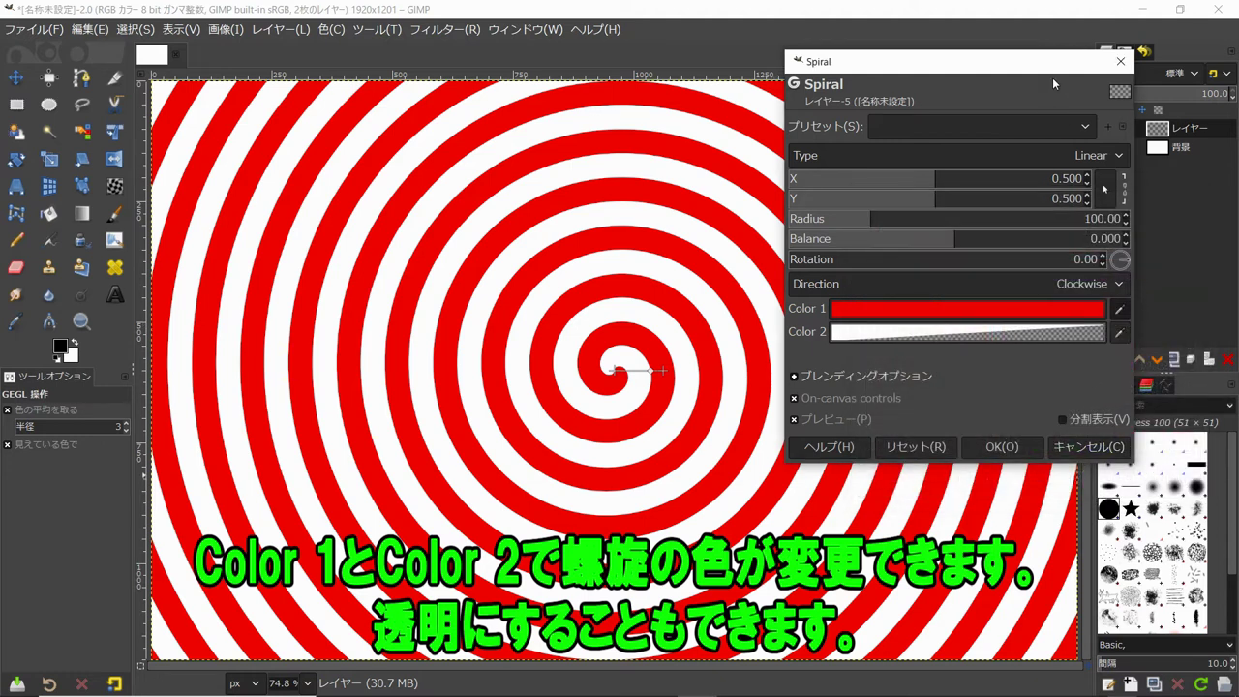
drag(1048, 72, 1008, 72)
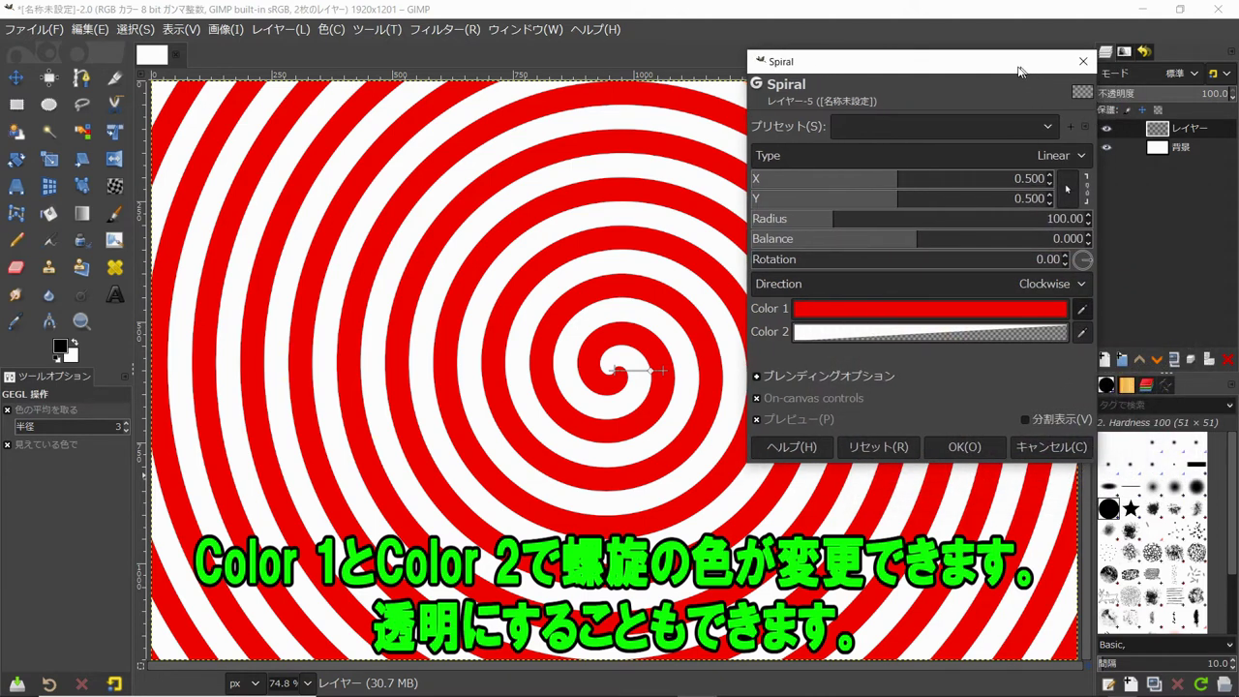
click(1106, 147)
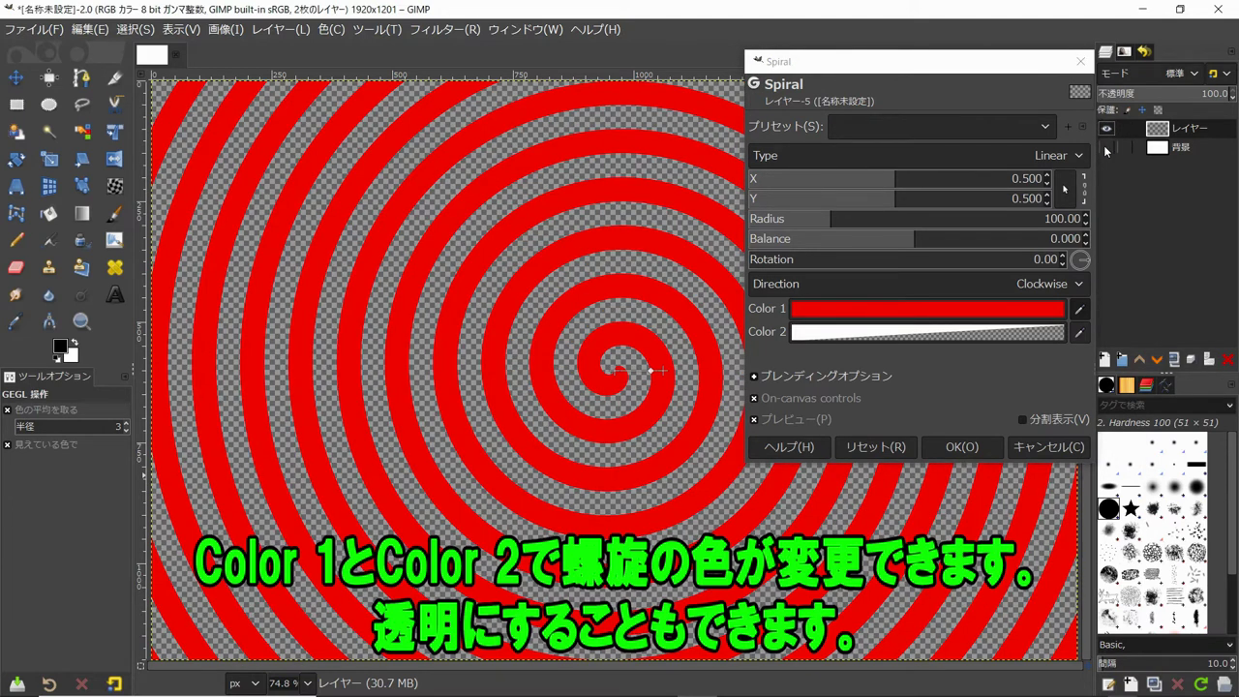
click(1106, 148)
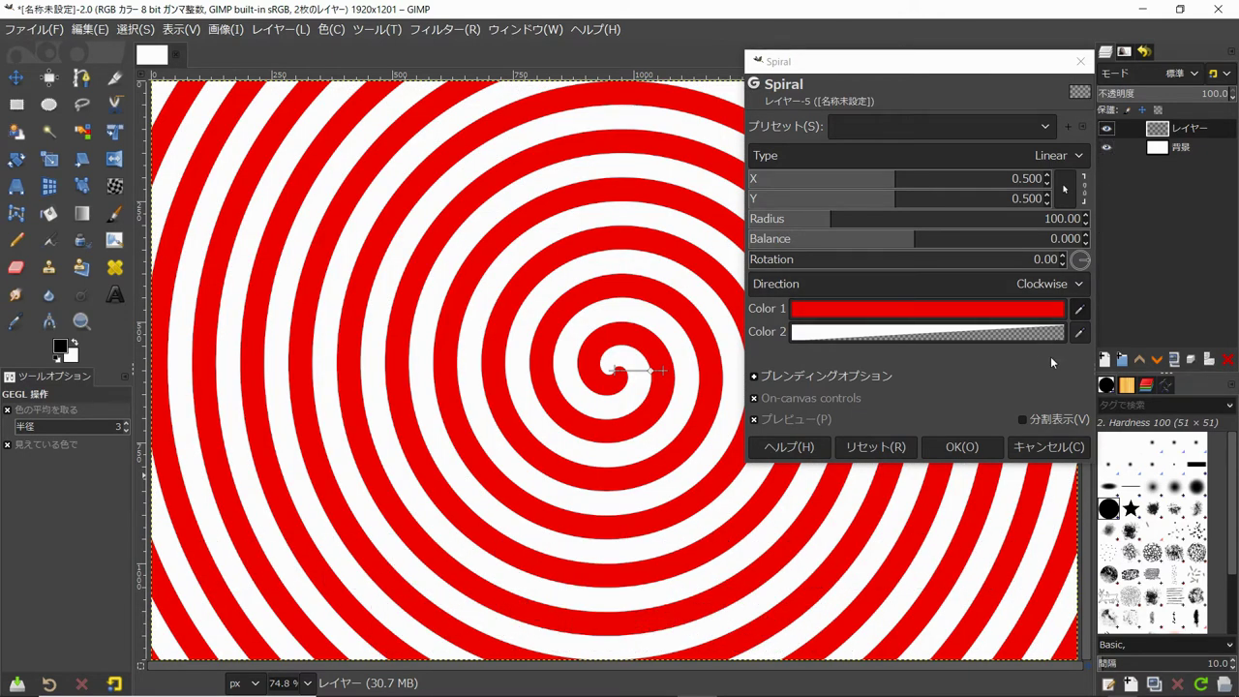
Restore the spiral colours to black and white and nudge the balance
key(alt+r)
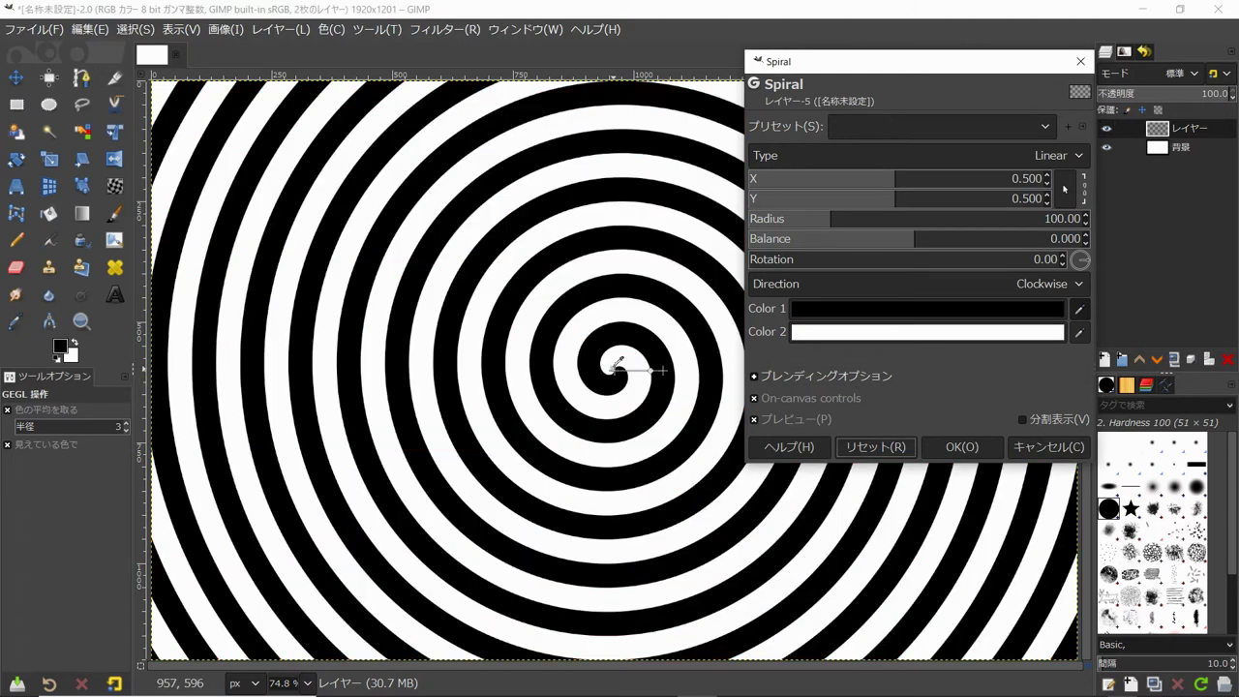
click(614, 368)
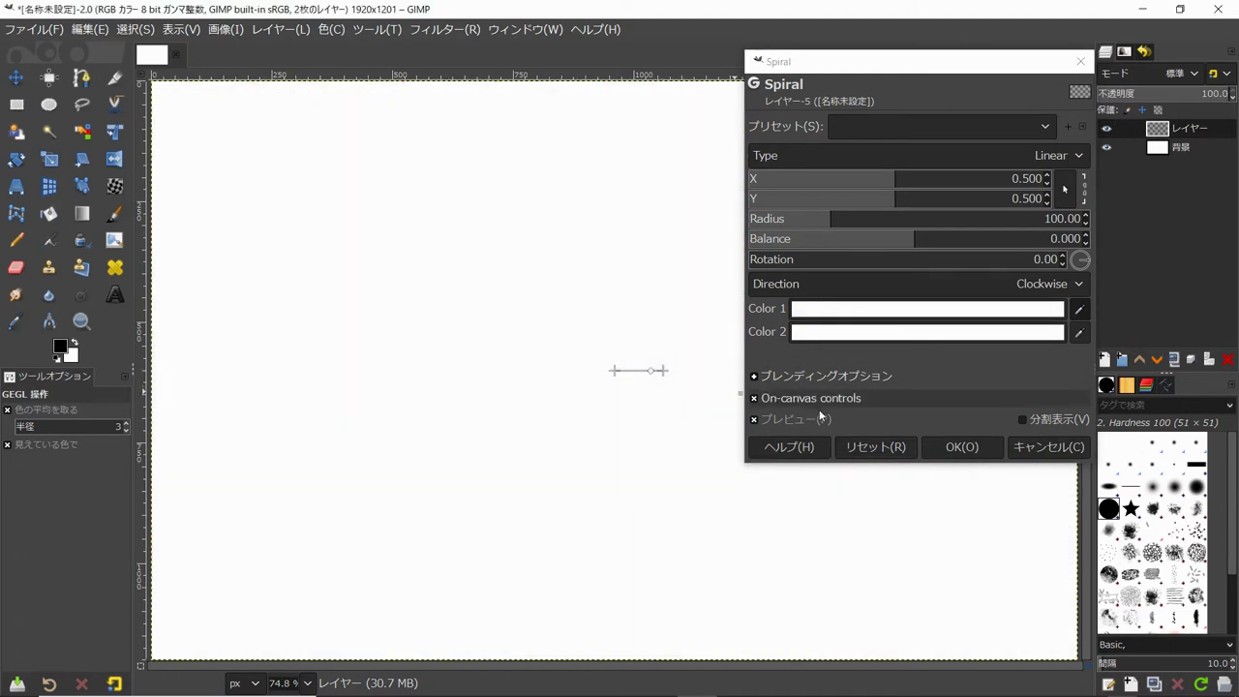
click(886, 445)
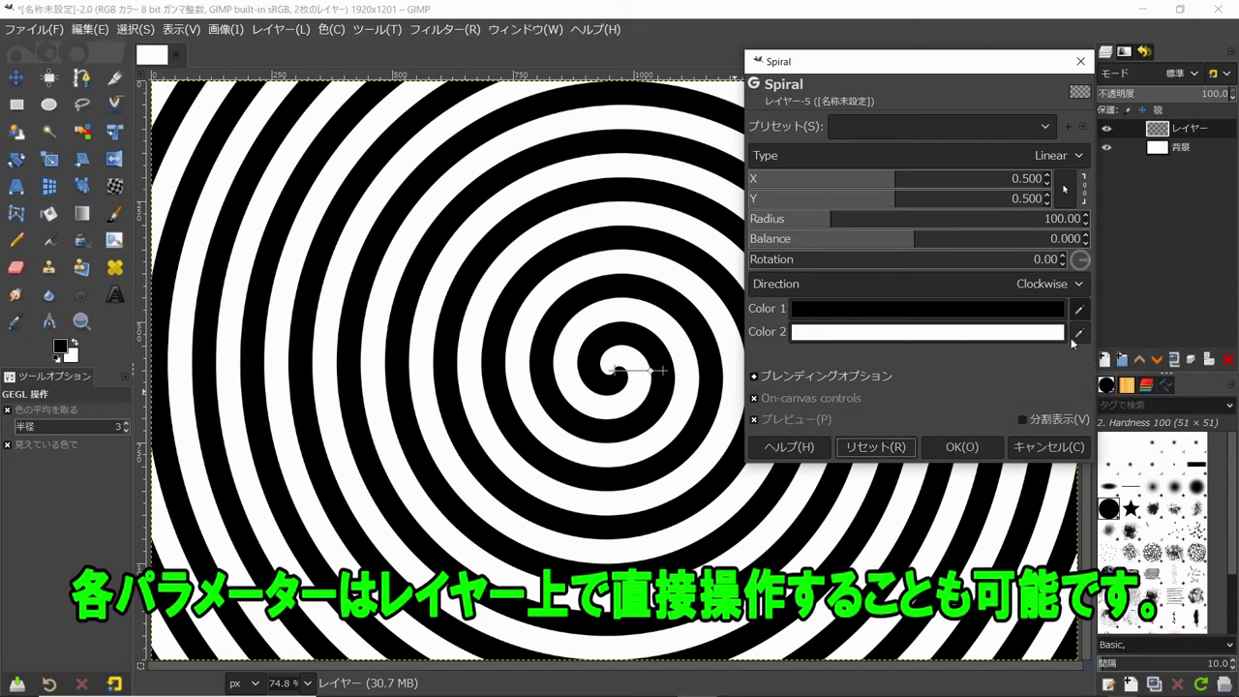
click(918, 238)
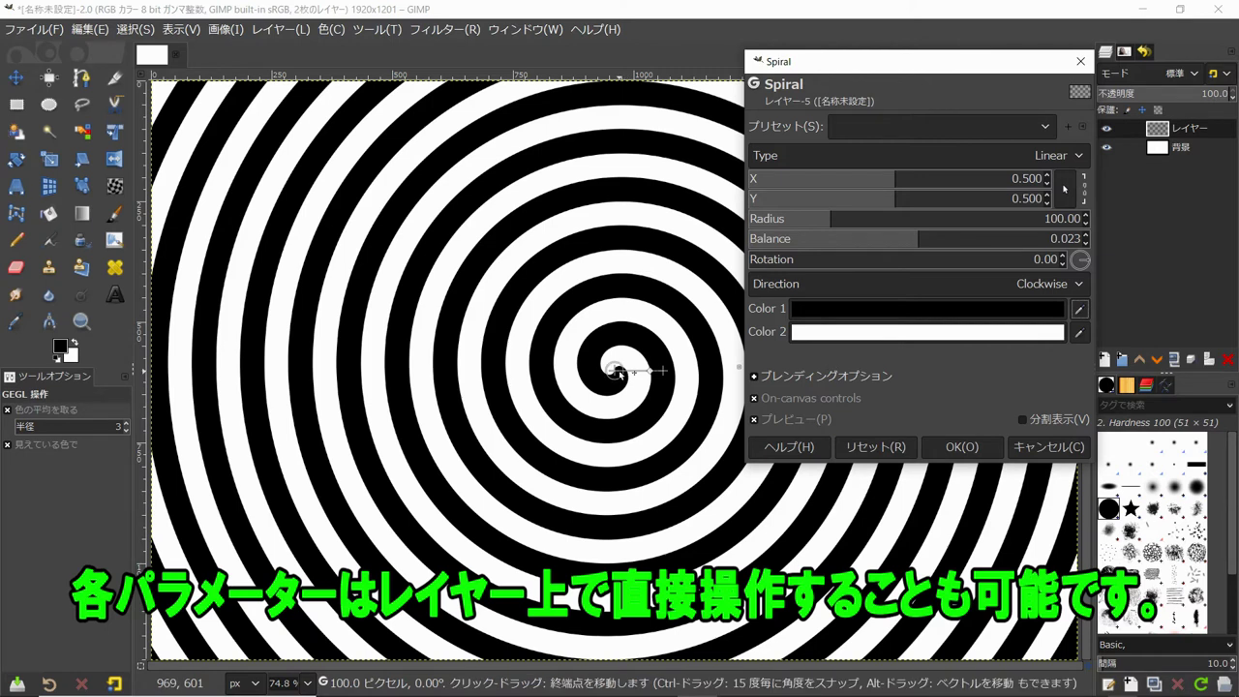
Drag the on-canvas handle to centre X 0.345, Y 0.529, radius 315.03, rotation 6.58
click(620, 372)
mouse_move(617, 372)
mouse_down()
mouse_move(569, 373)
mouse_move(612, 383)
mouse_move(628, 443)
mouse_up()
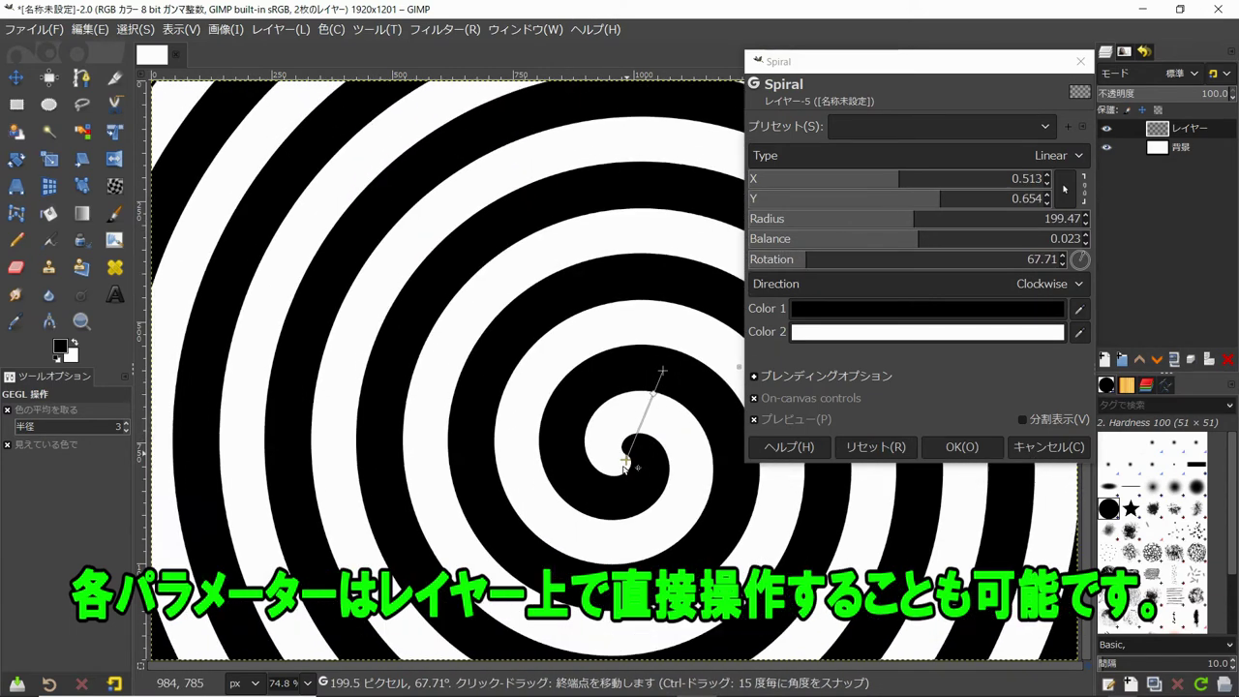
mouse_move(628, 444)
mouse_down()
mouse_move(529, 427)
mouse_move(472, 389)
mouse_up()
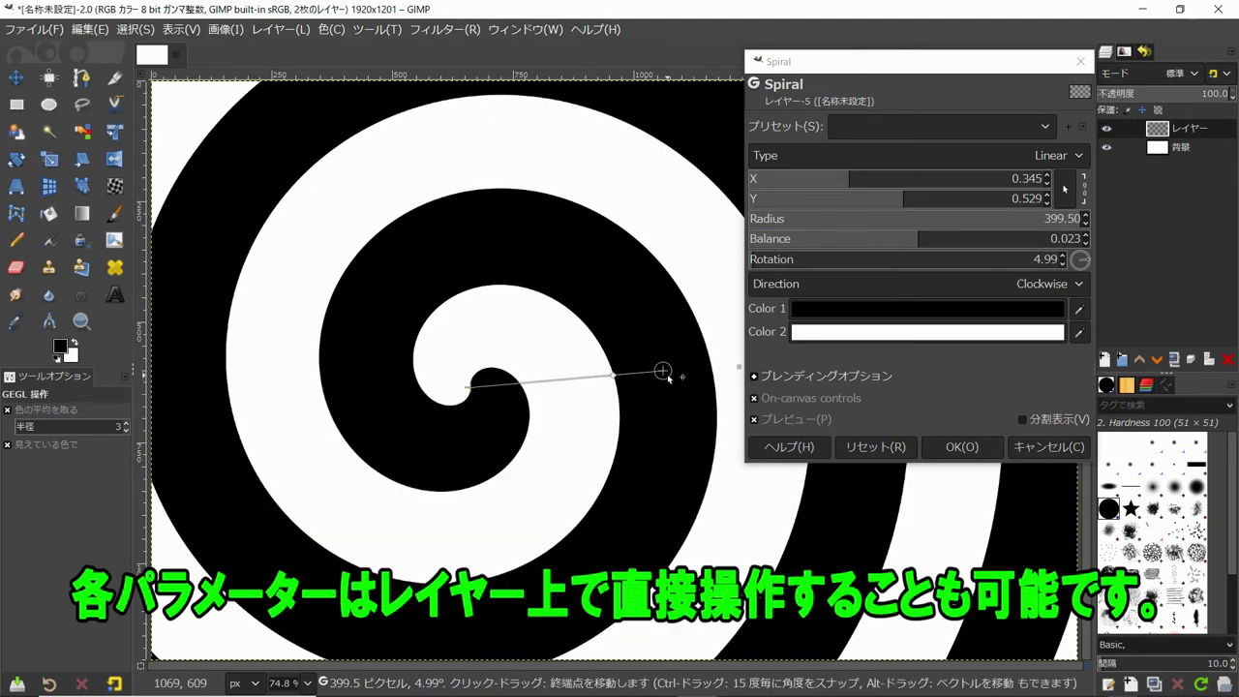
mouse_move(663, 370)
mouse_down()
mouse_move(501, 389)
mouse_move(630, 369)
mouse_move(543, 381)
mouse_move(605, 379)
mouse_move(580, 378)
mouse_up()
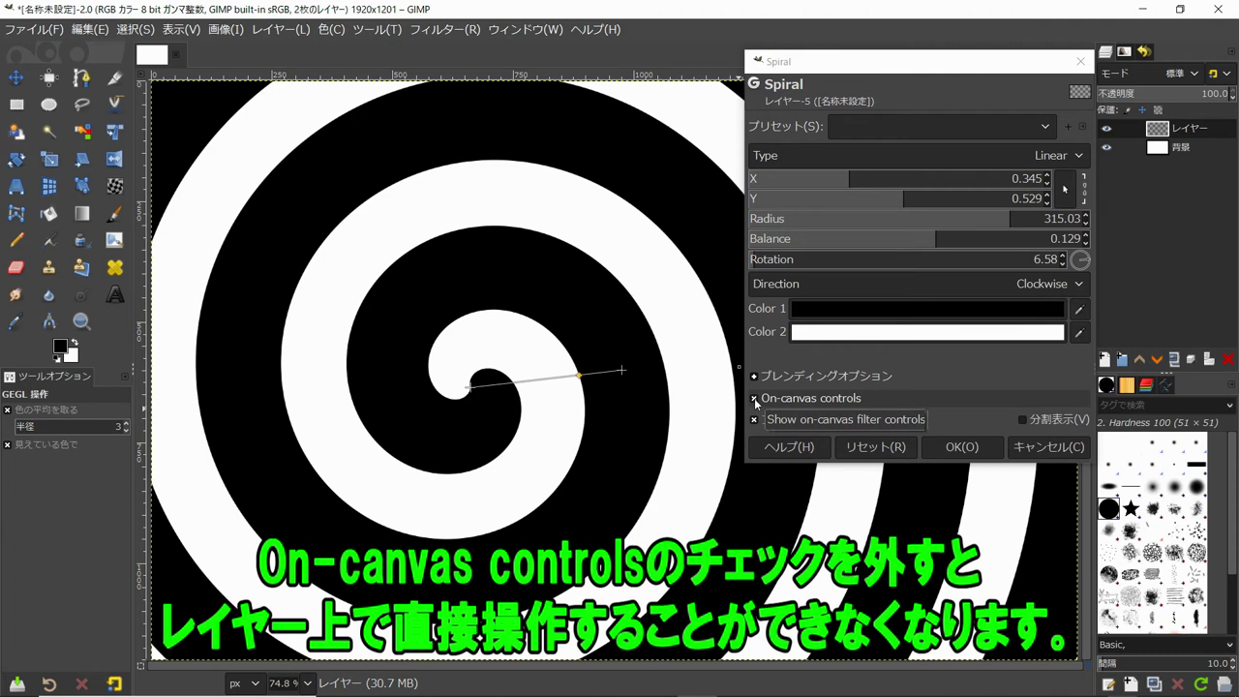
Turn off On-canvas controls and reset the spiral to centre 0.500/0.500, radius 100, rotation 0
click(755, 397)
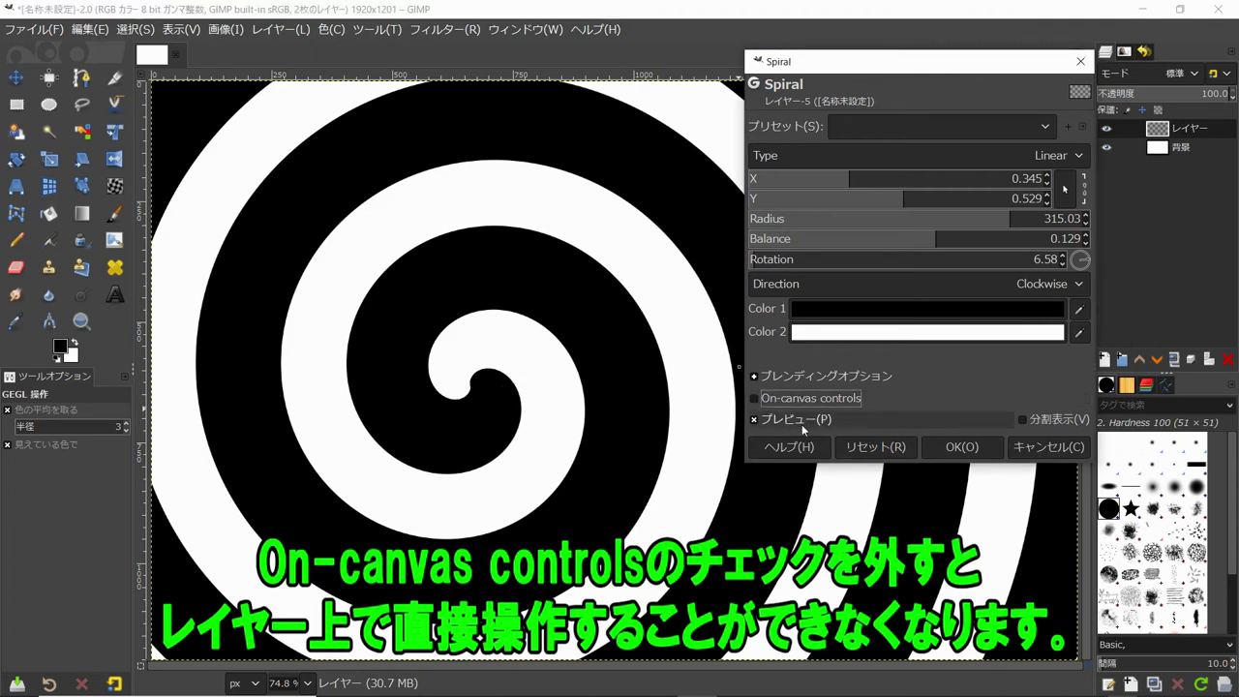
click(873, 450)
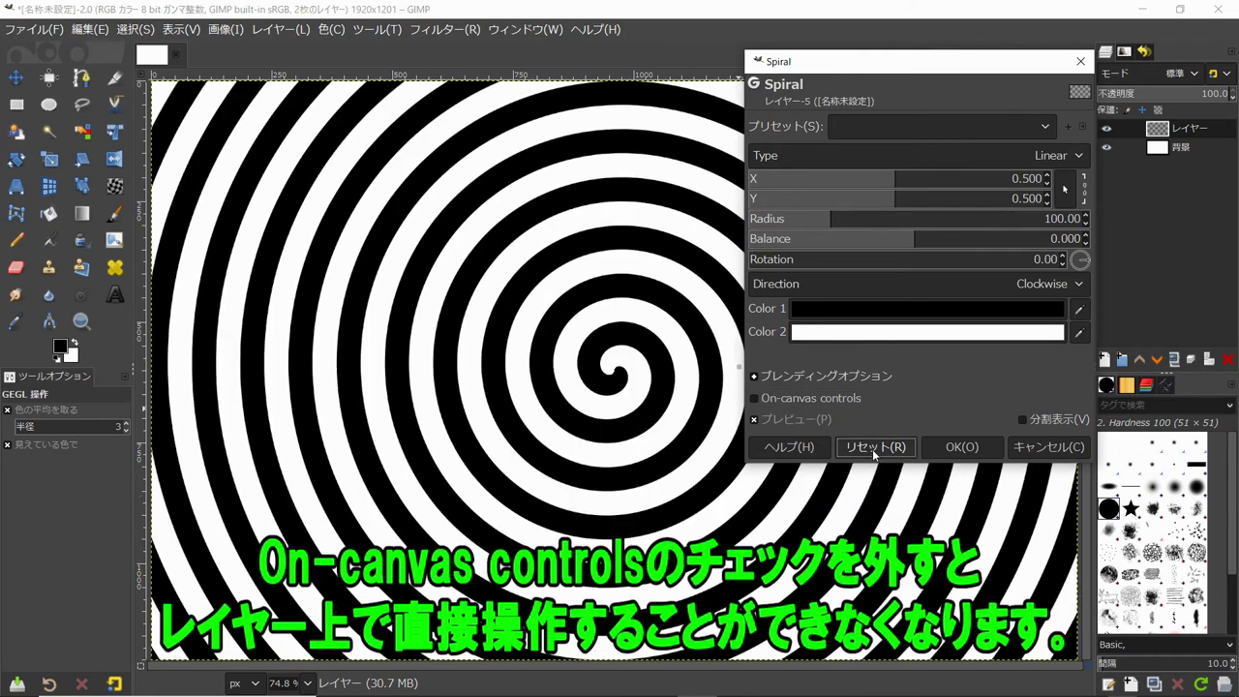